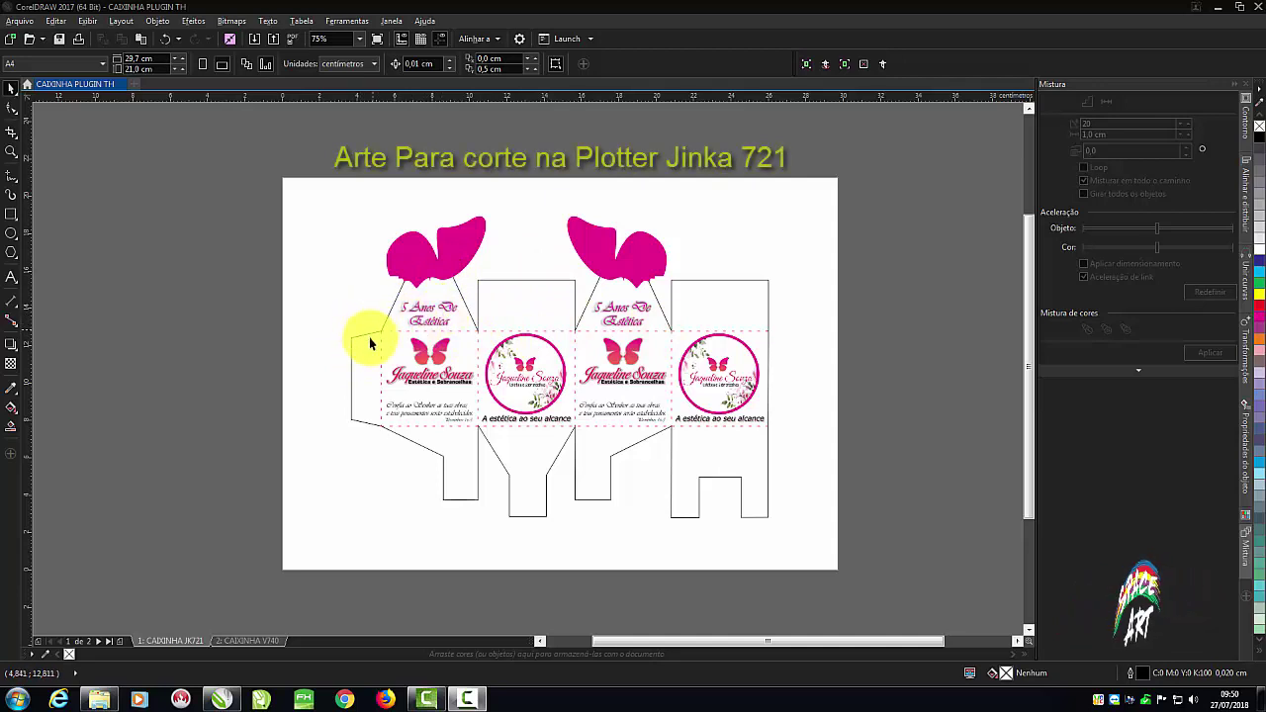
Compare the two box pages and delete the coloured artwork group from the CAIXINHA JK721 page.
click(241, 641)
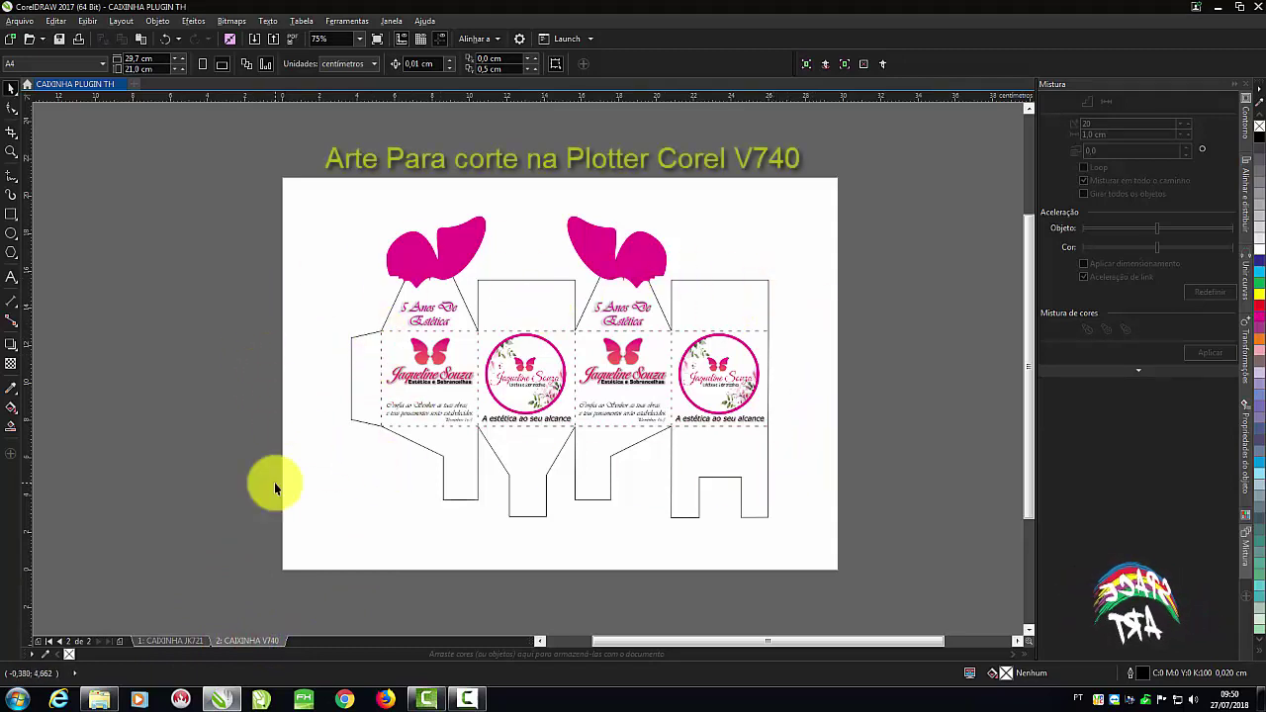
click(163, 640)
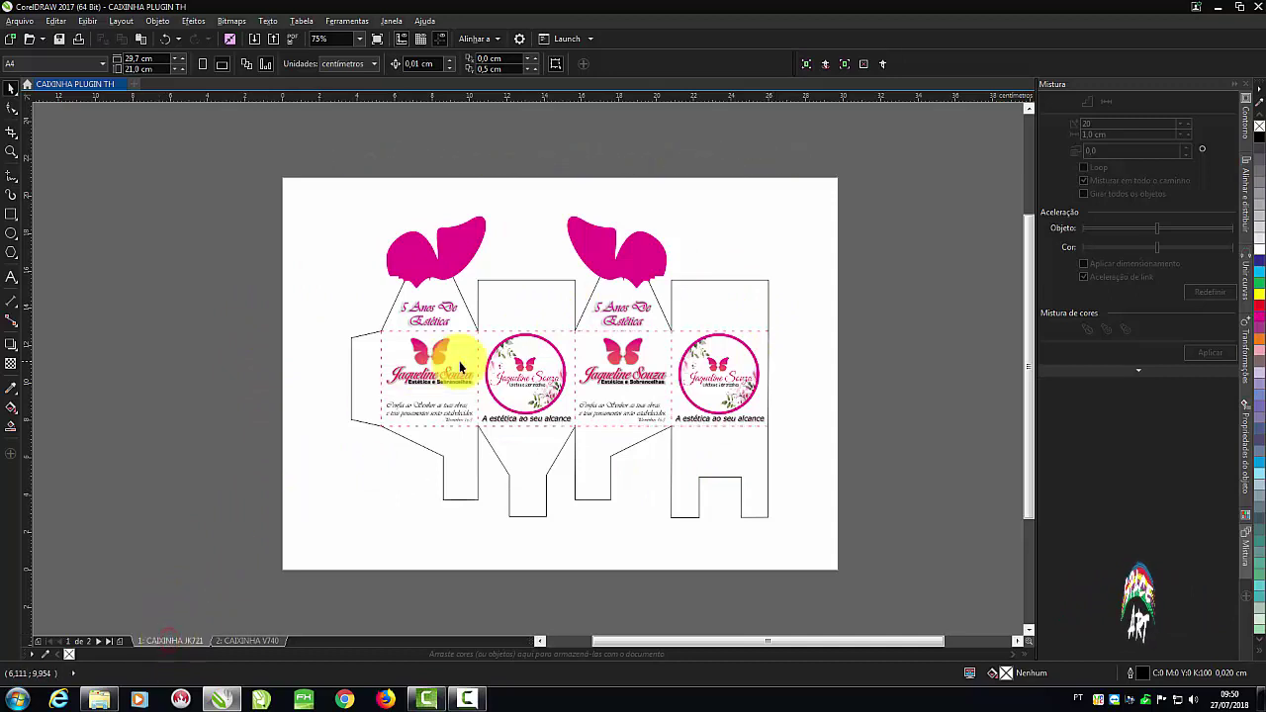
click(463, 243)
key(Delete)
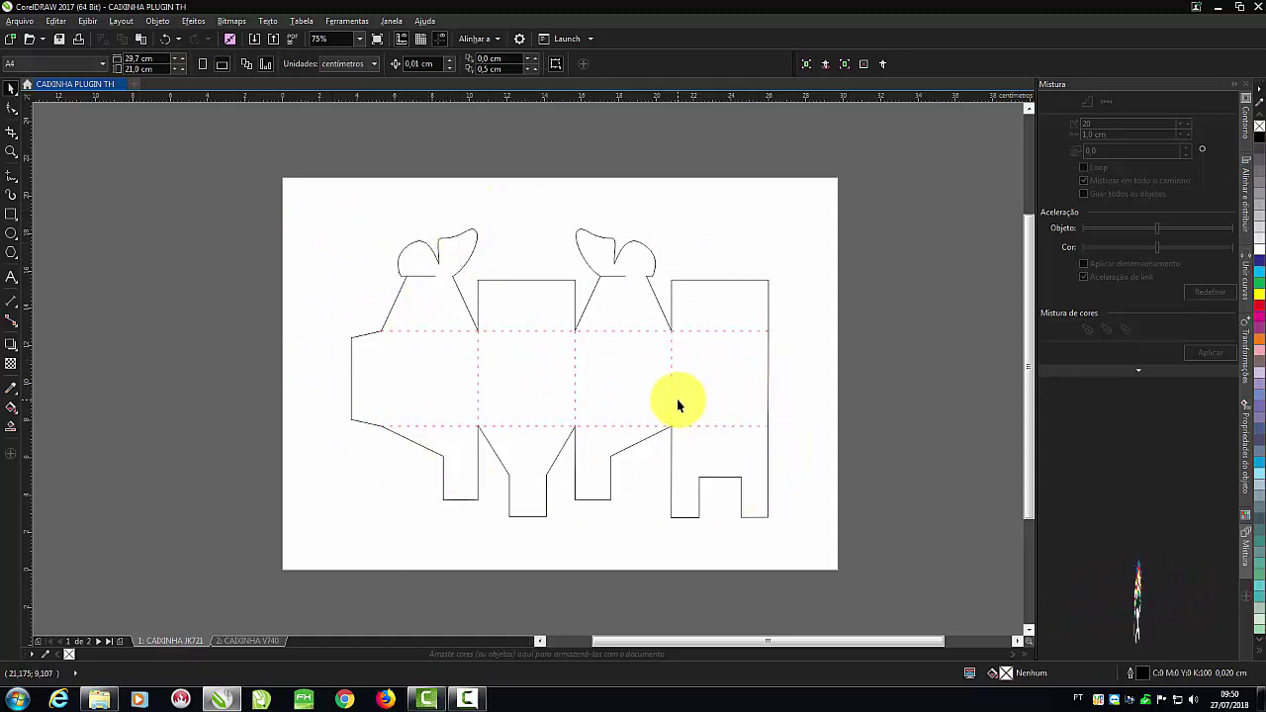
Review the print settings for the GOLDCUT JK Series cutter and preview the page's cut lines in ToCutter.
key(ctrl+p)
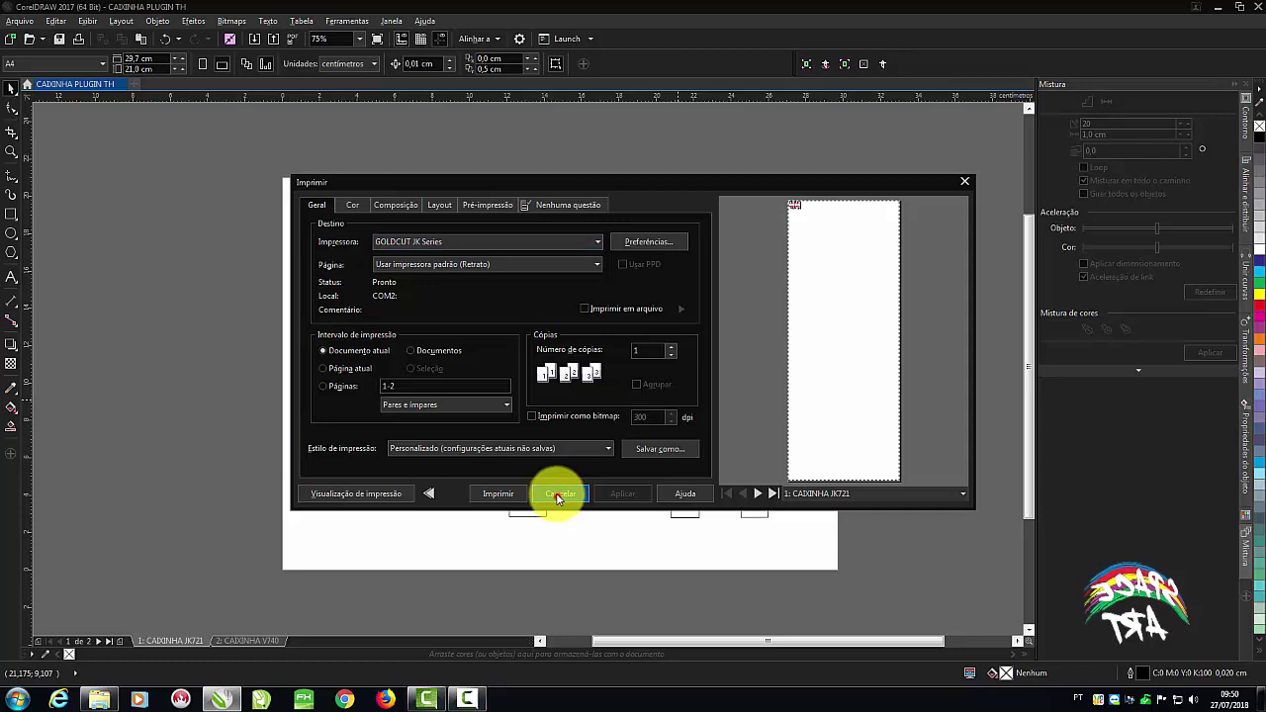
click(450, 625)
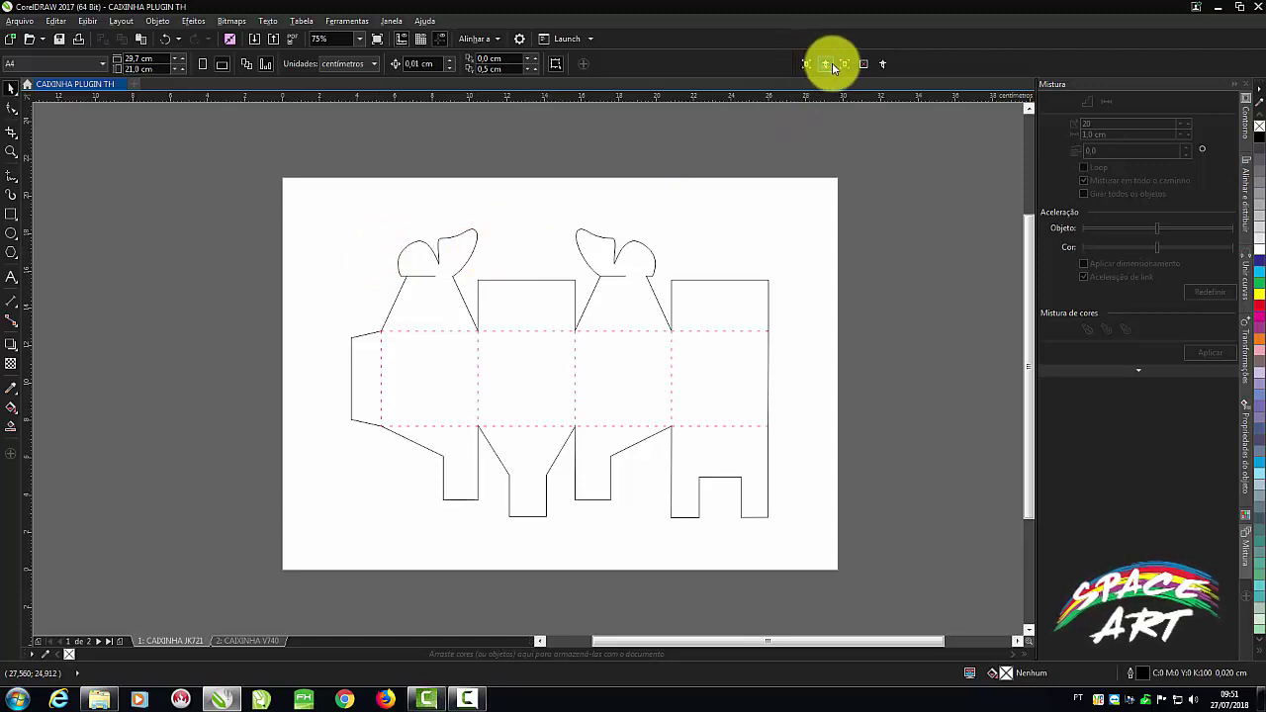
click(884, 66)
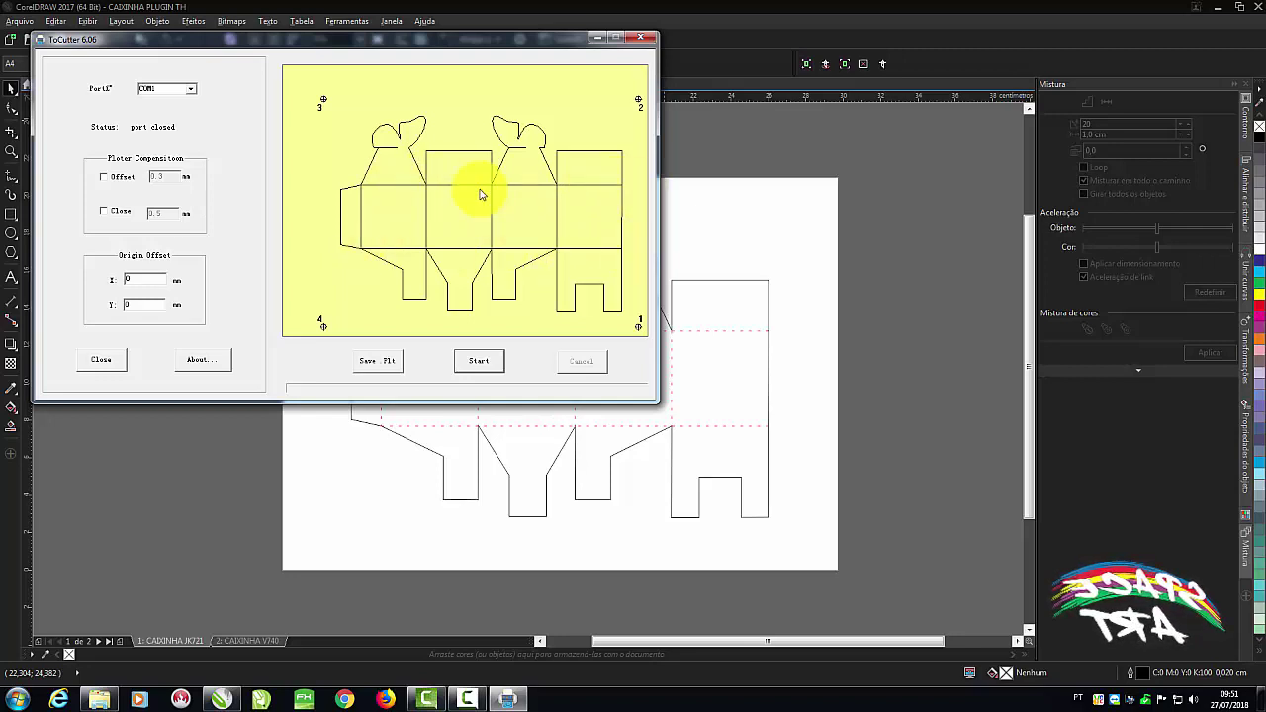
click(644, 40)
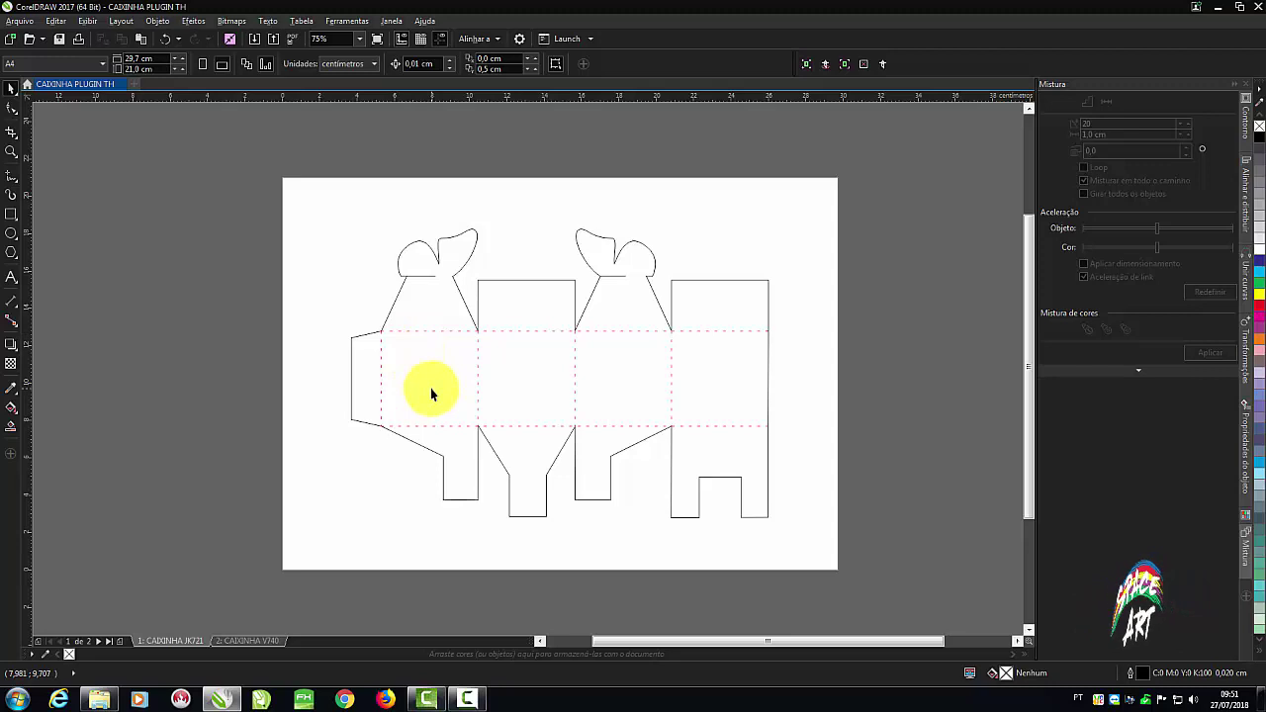
Delete the coloured artwork group from the CAIXINHA V740 page and preview its cut lines in ToCutter.
click(255, 640)
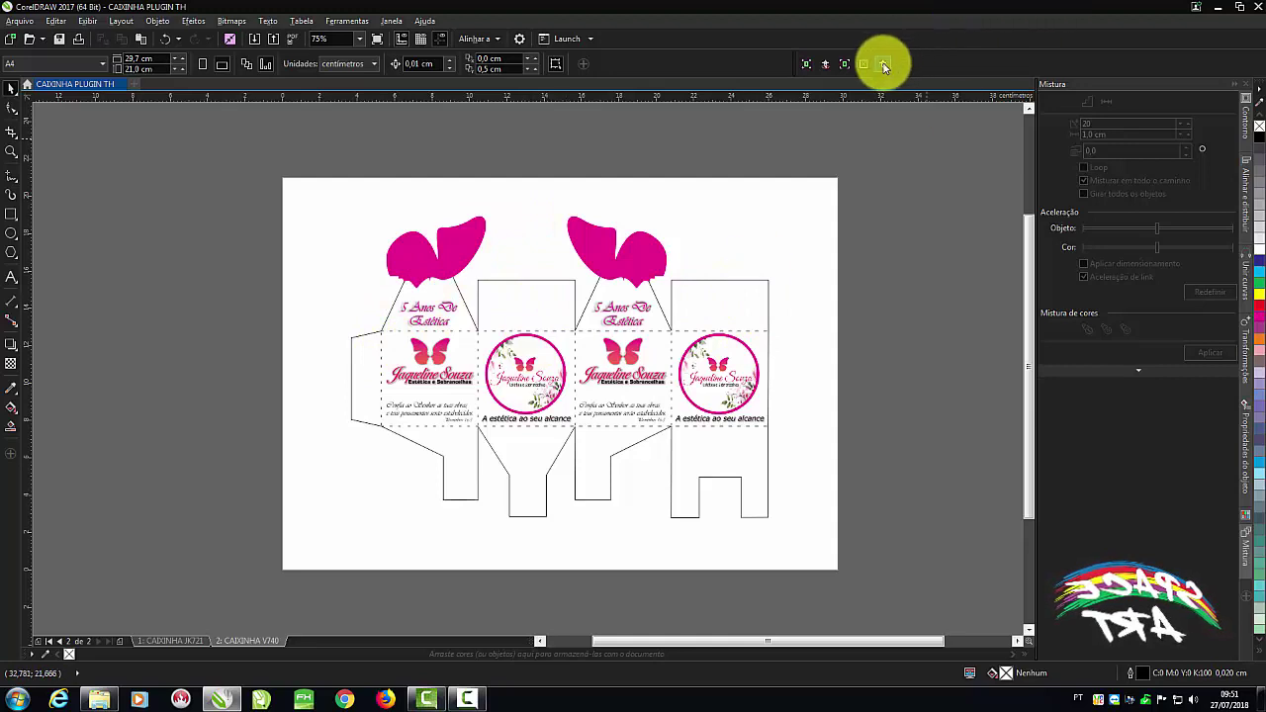
click(598, 245)
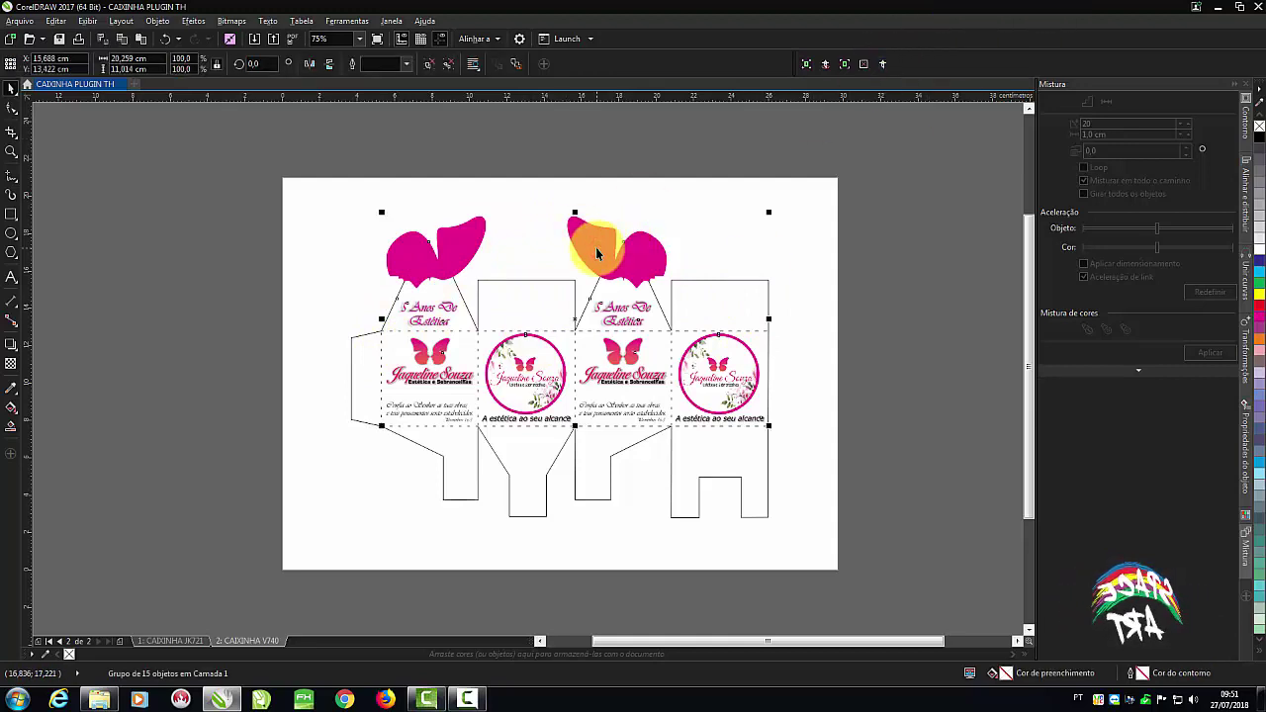
key(Delete)
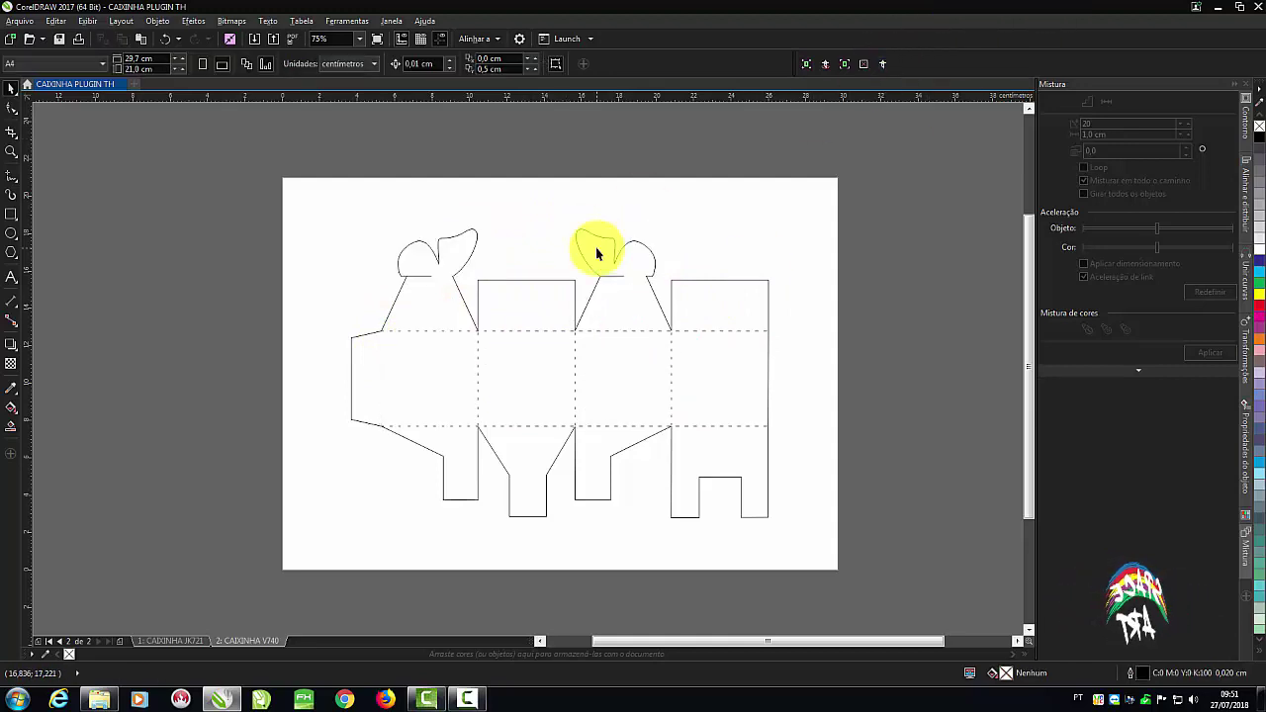
click(884, 65)
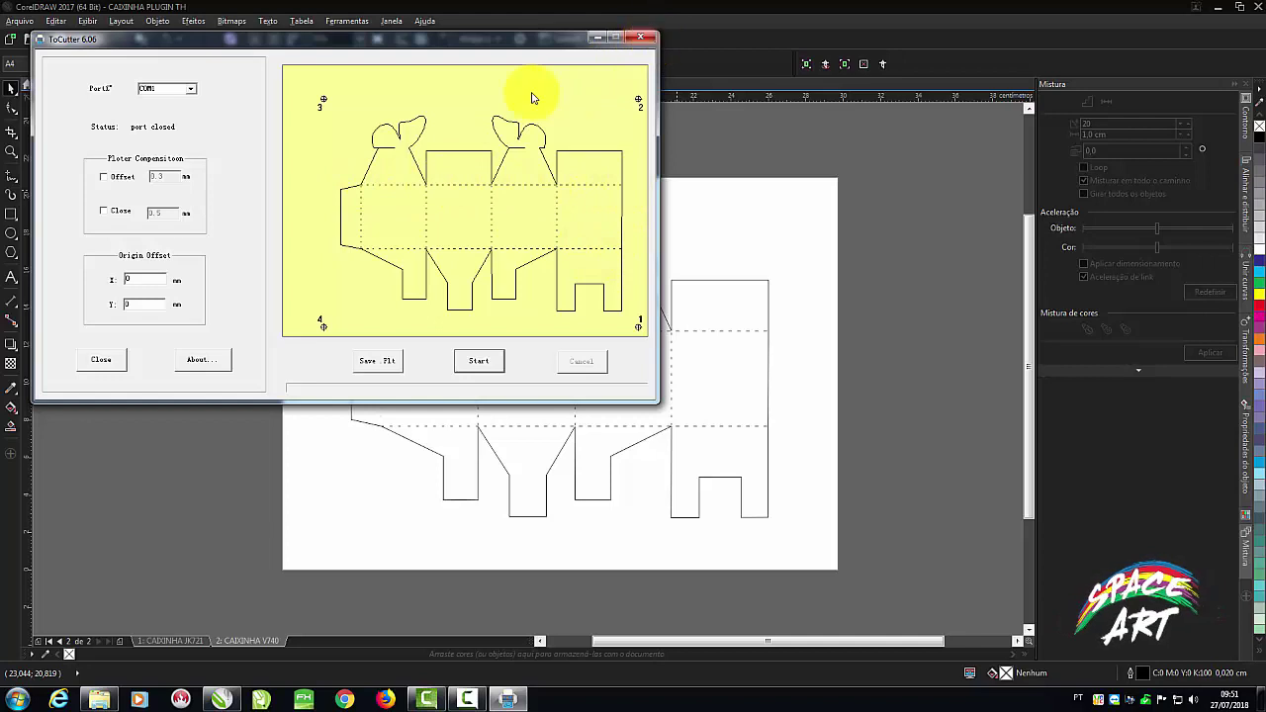
click(645, 38)
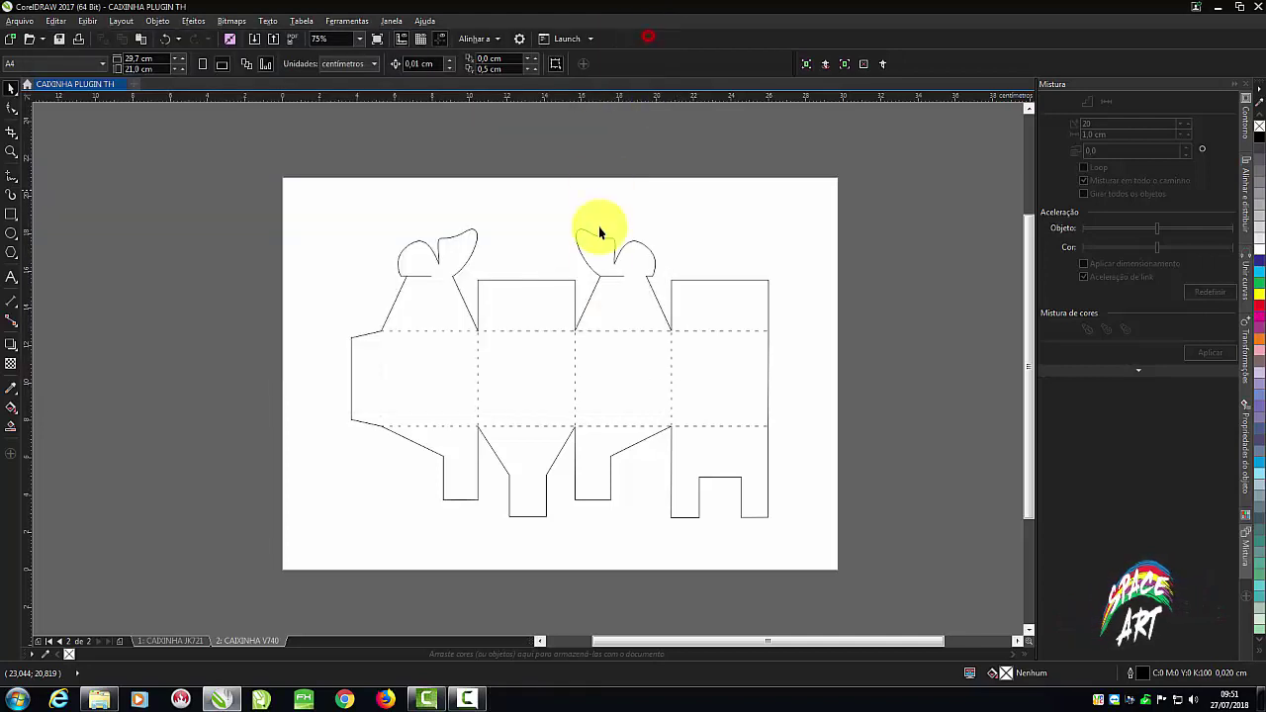
Try ungrouping the box template into its outline and dotted fold lines.
click(394, 336)
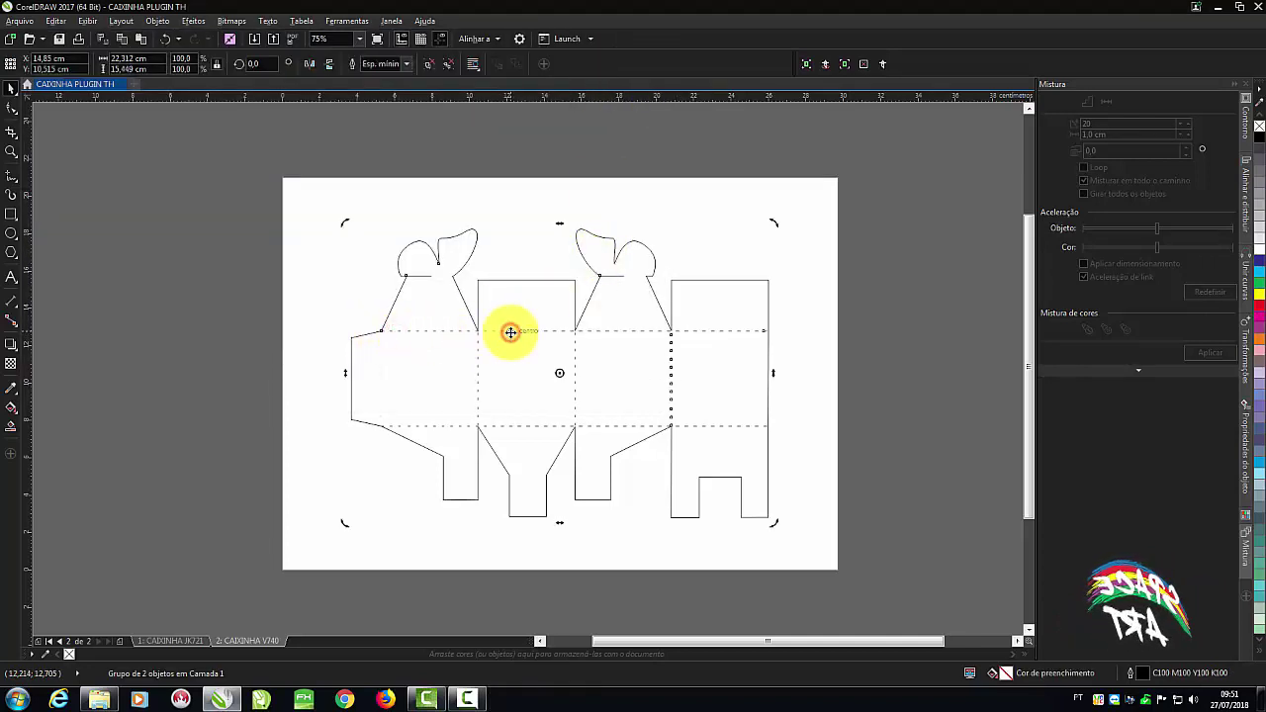
key(ctrl+u)
click(606, 255)
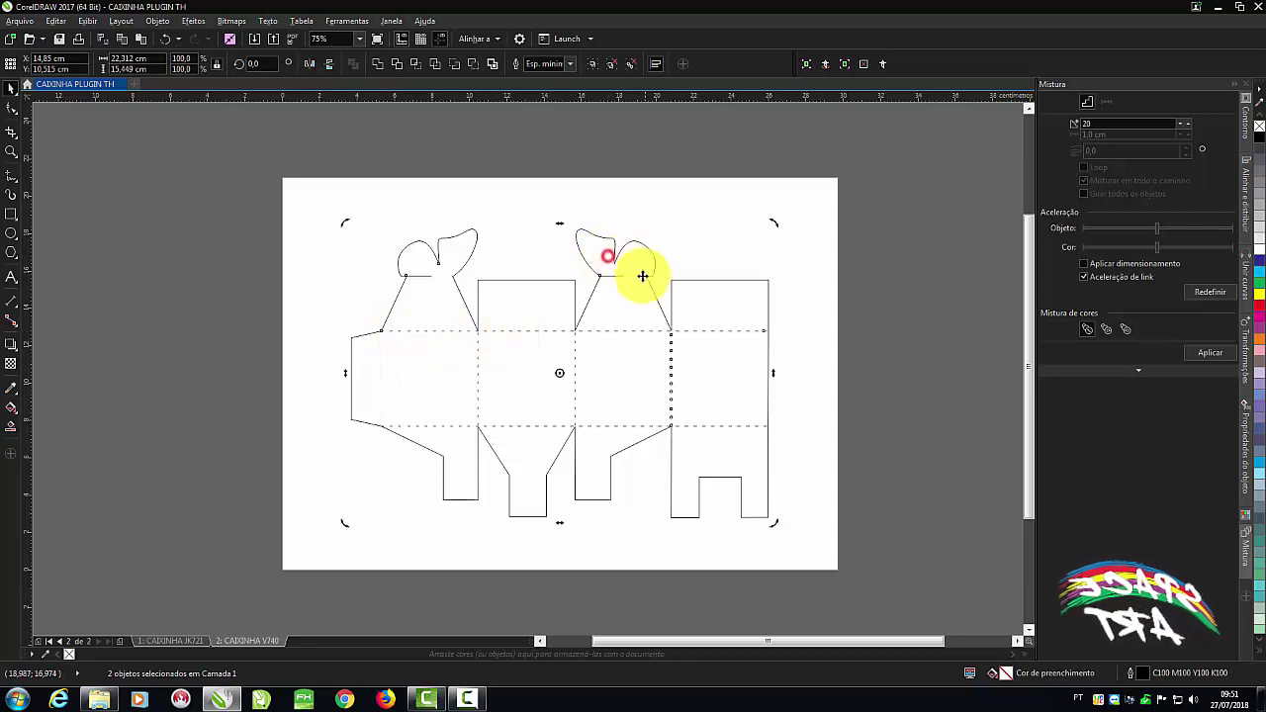
click(744, 239)
click(646, 332)
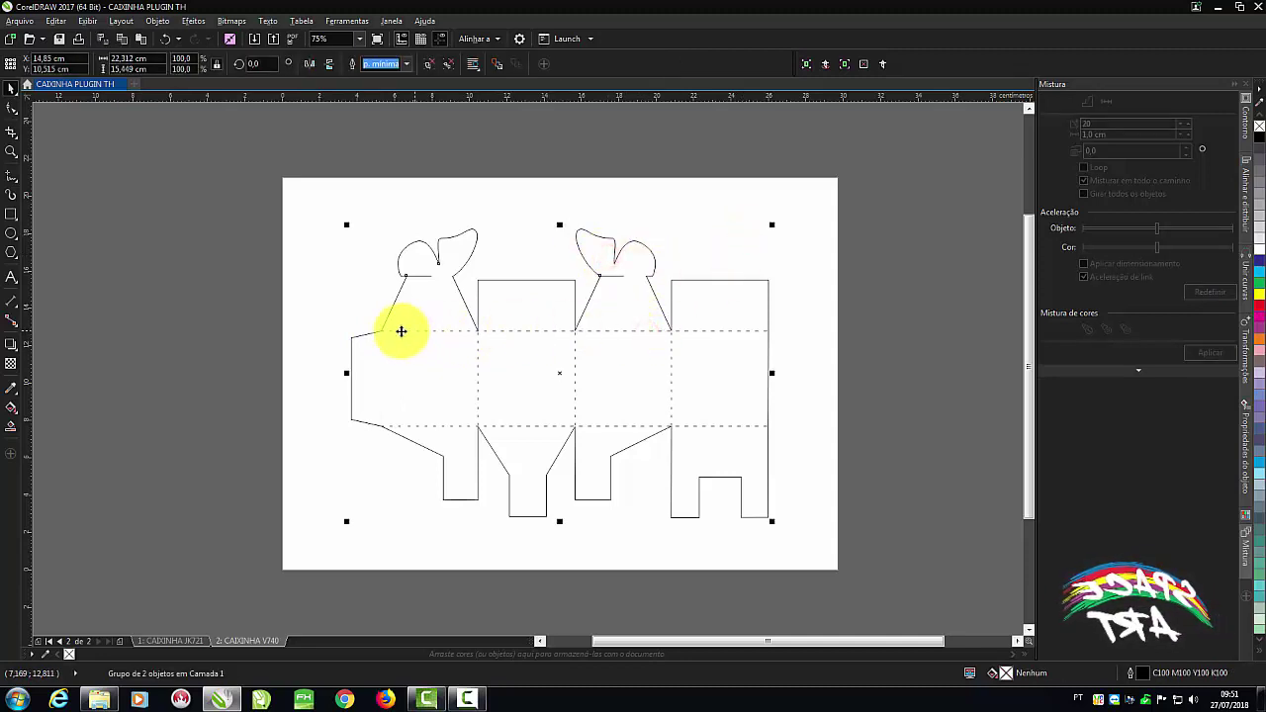
click(343, 292)
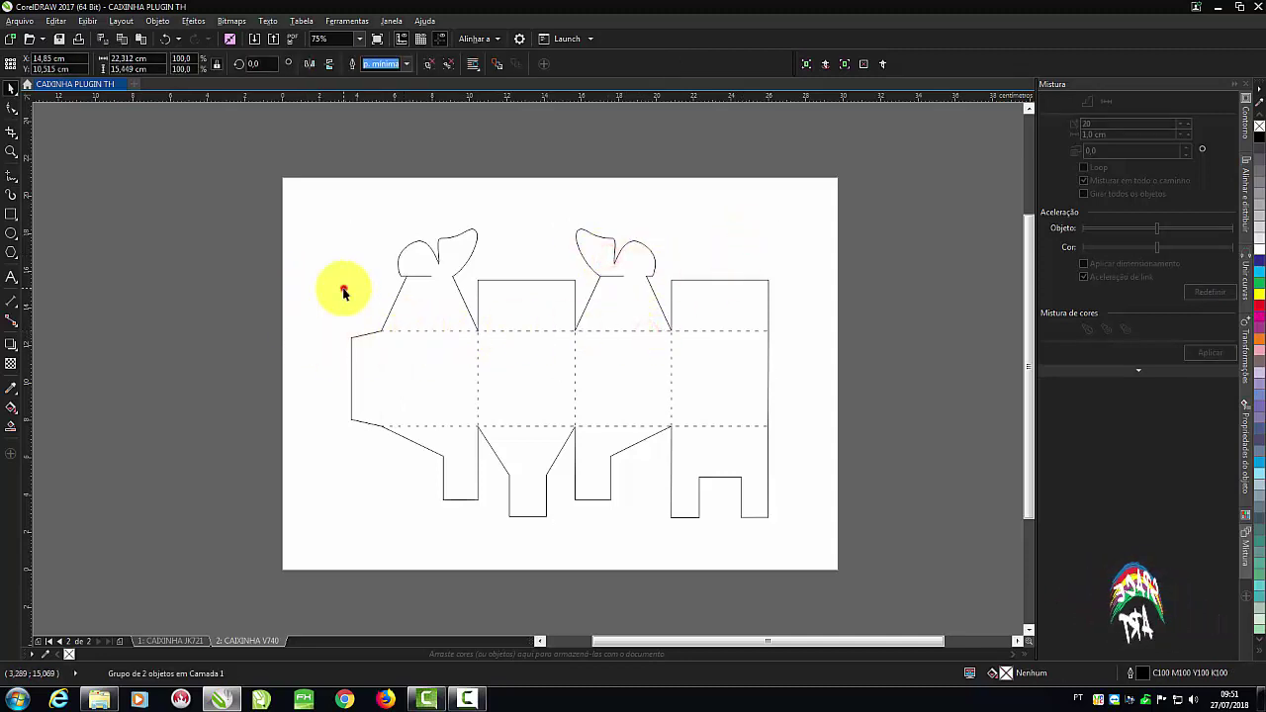
click(394, 329)
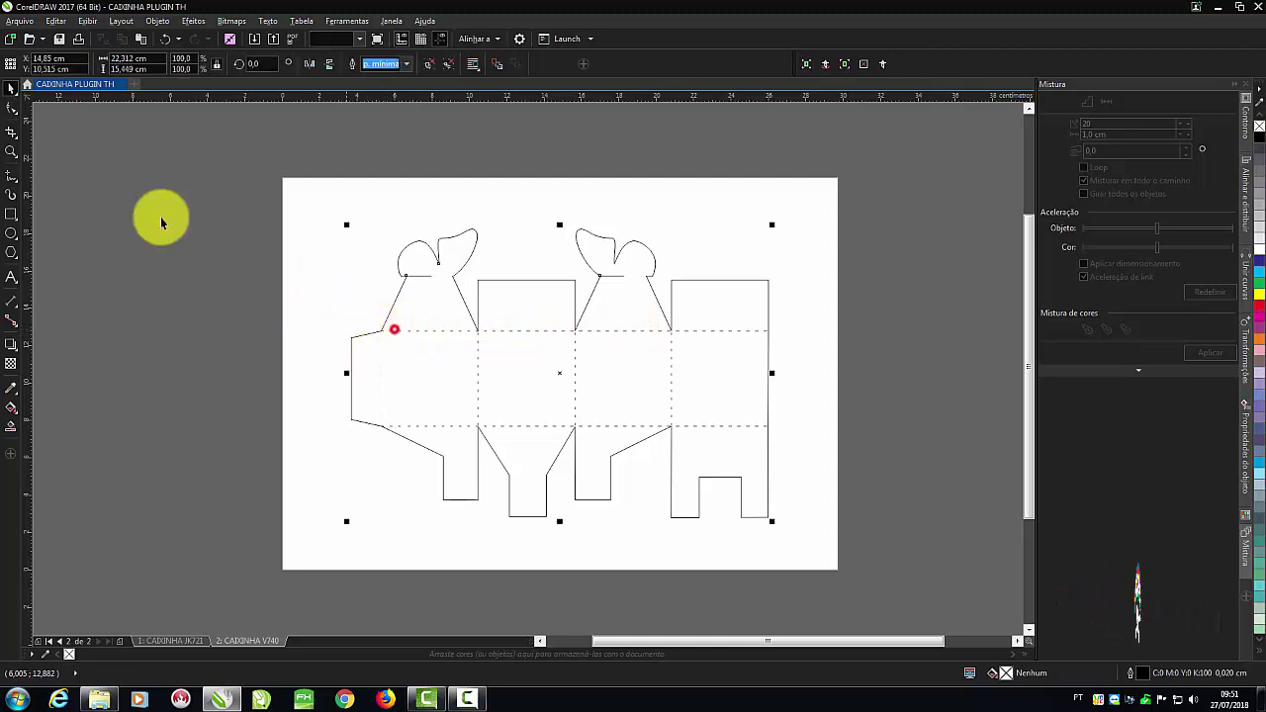
Draw a straight horizontal test line about 10.5 cm long beside the box template, starting outside the page.
click(13, 177)
click(16, 178)
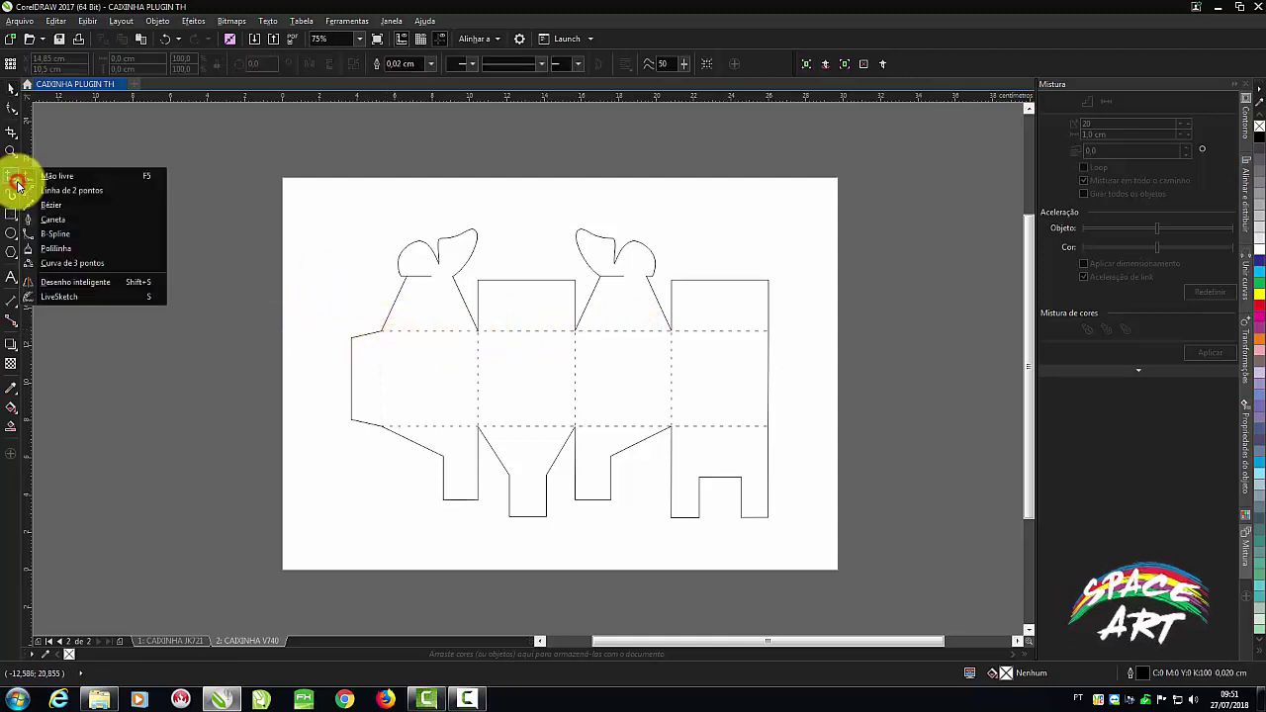
click(72, 188)
drag(135, 281, 339, 283)
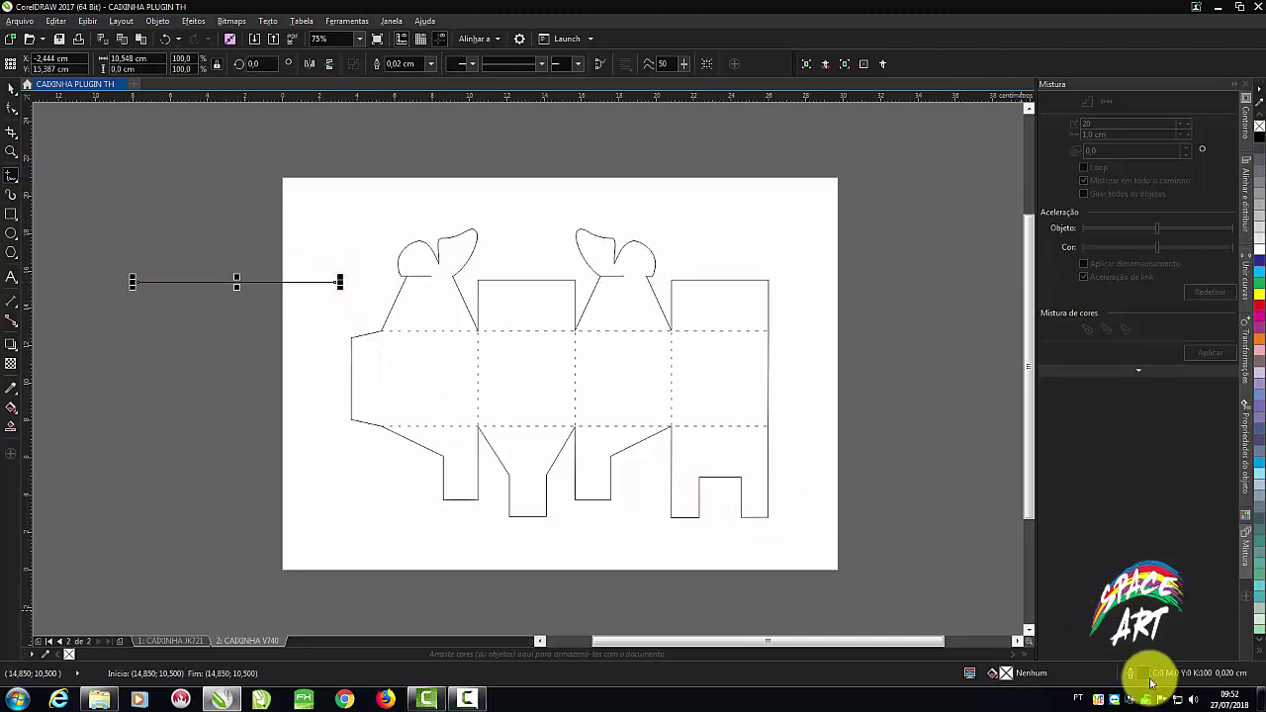
Give the test line a long-dashed outline style.
double_click(1146, 673)
click(624, 301)
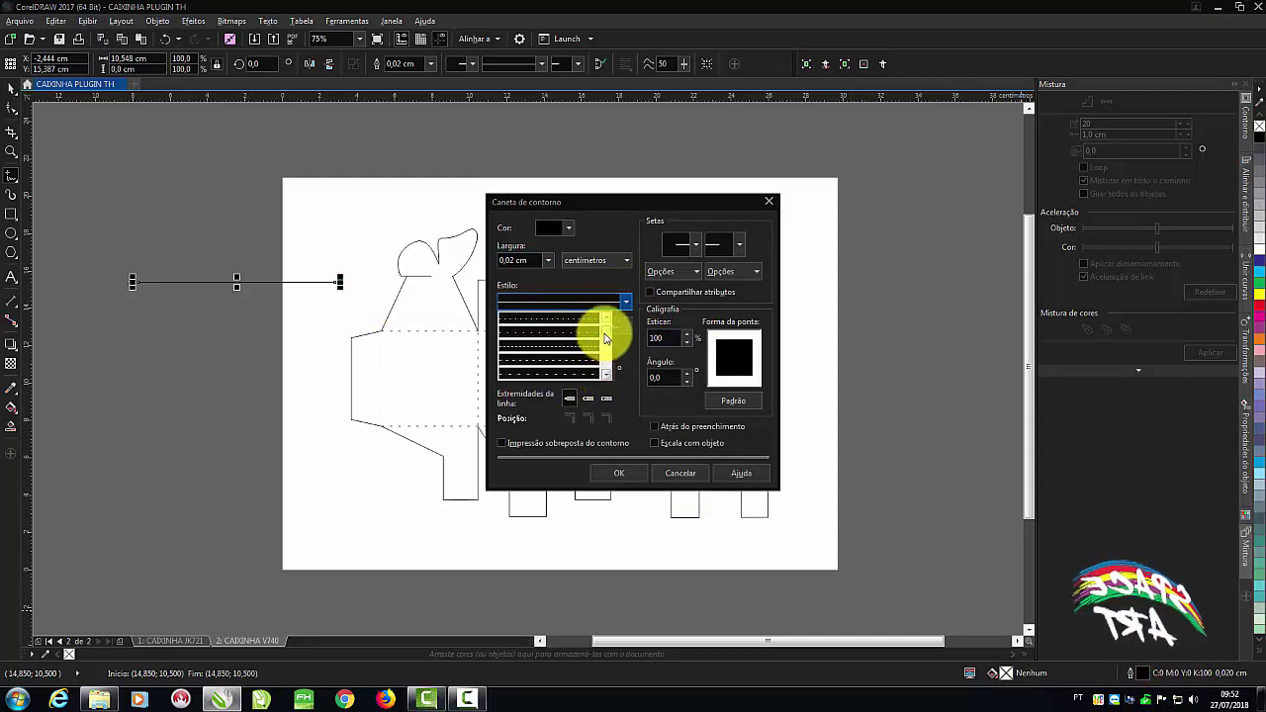
scroll(601, 336, up, 3)
click(585, 367)
click(639, 473)
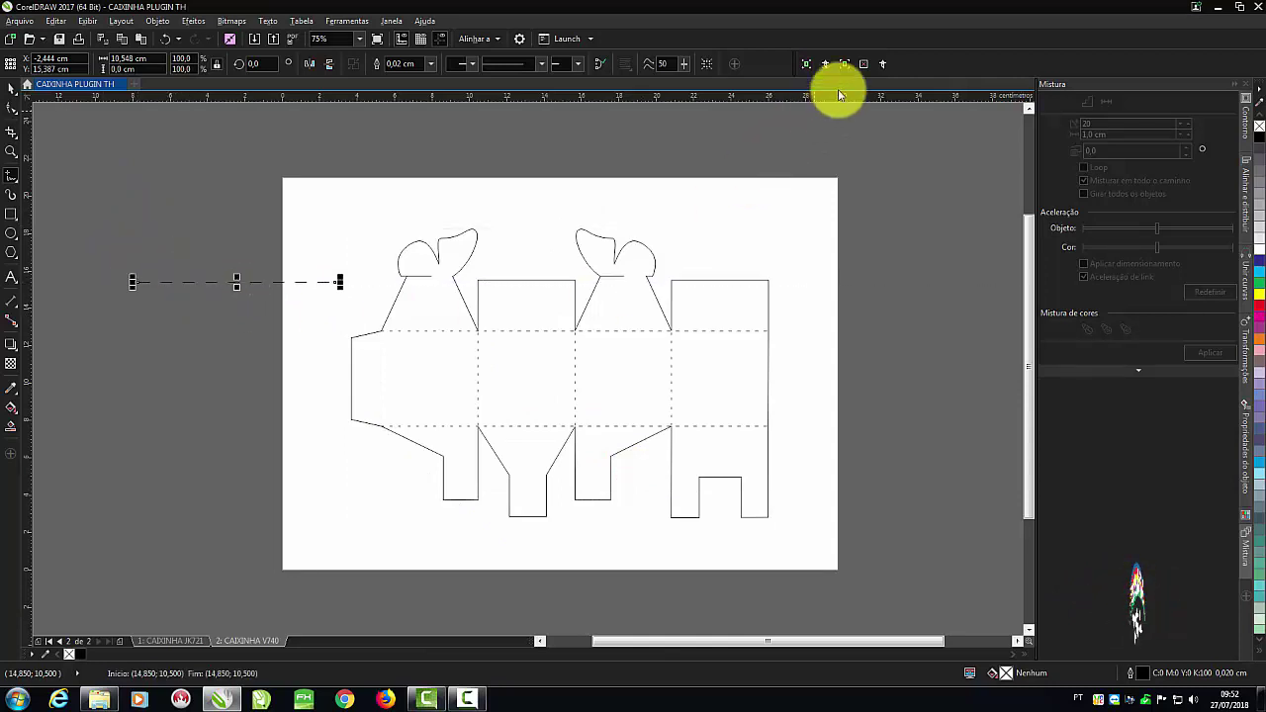
Preview the dashed test line in ToCutter and delete it from the drawing.
click(883, 63)
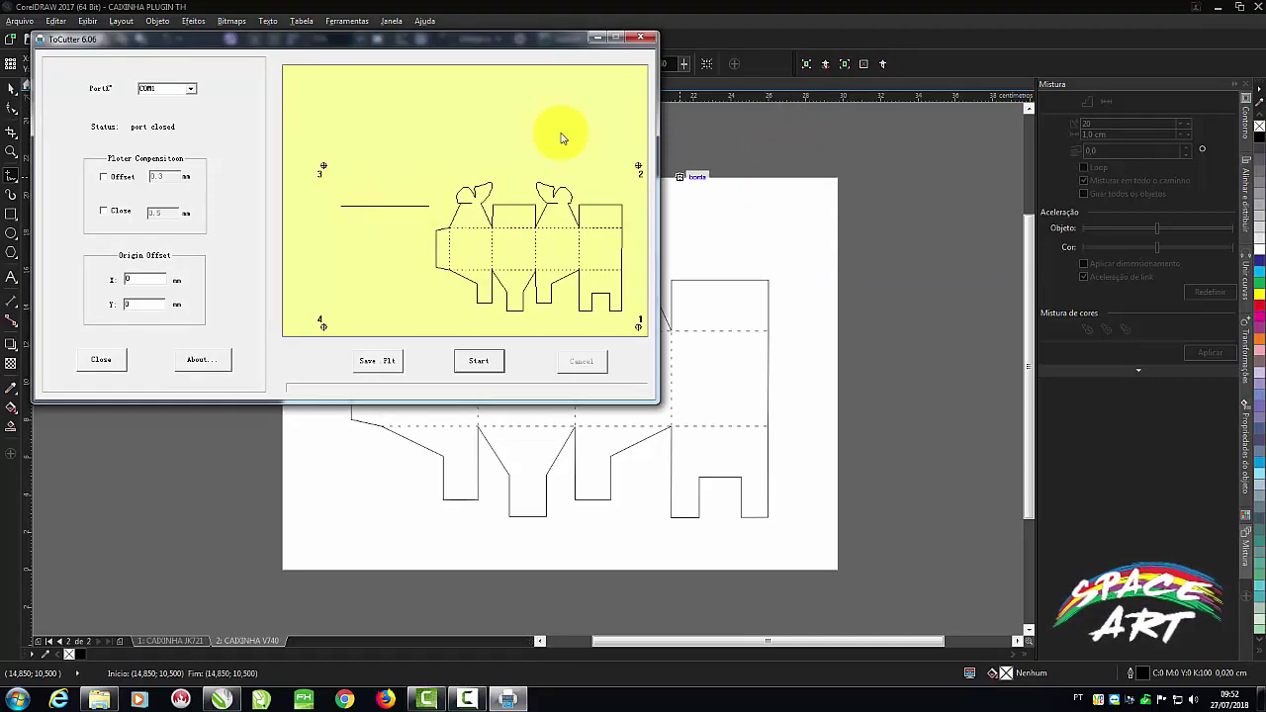
click(641, 38)
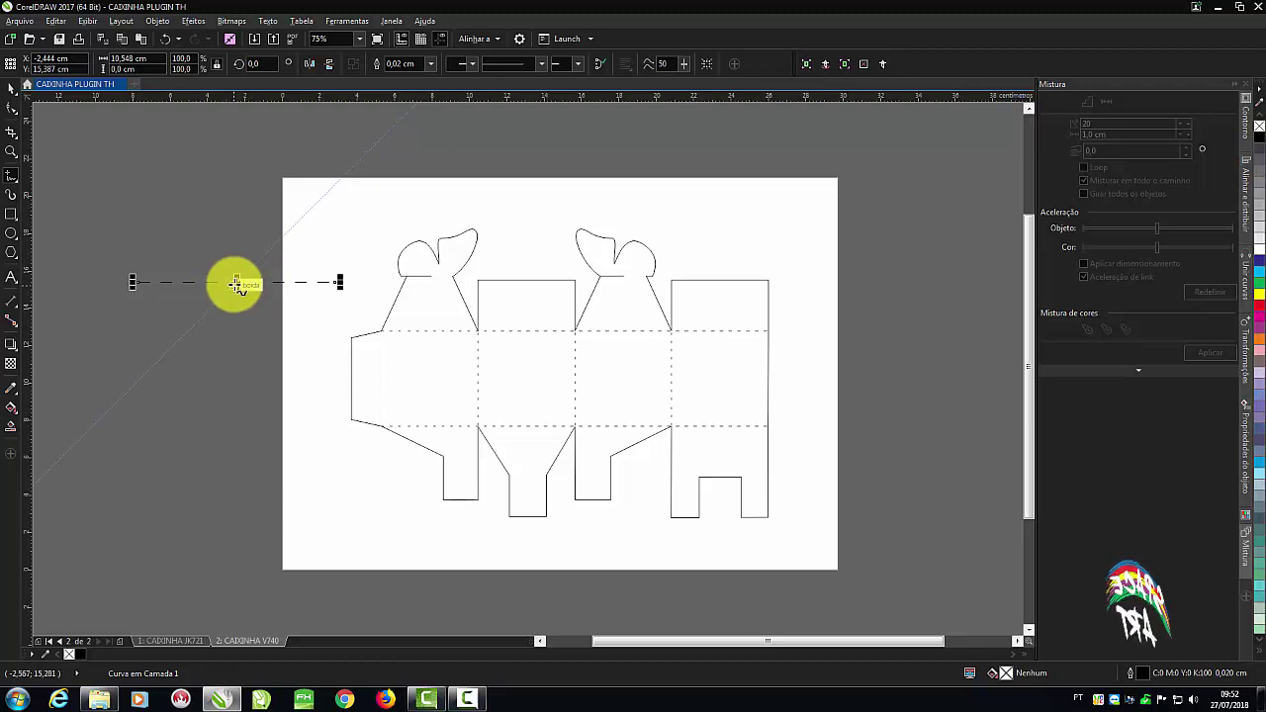
key(Delete)
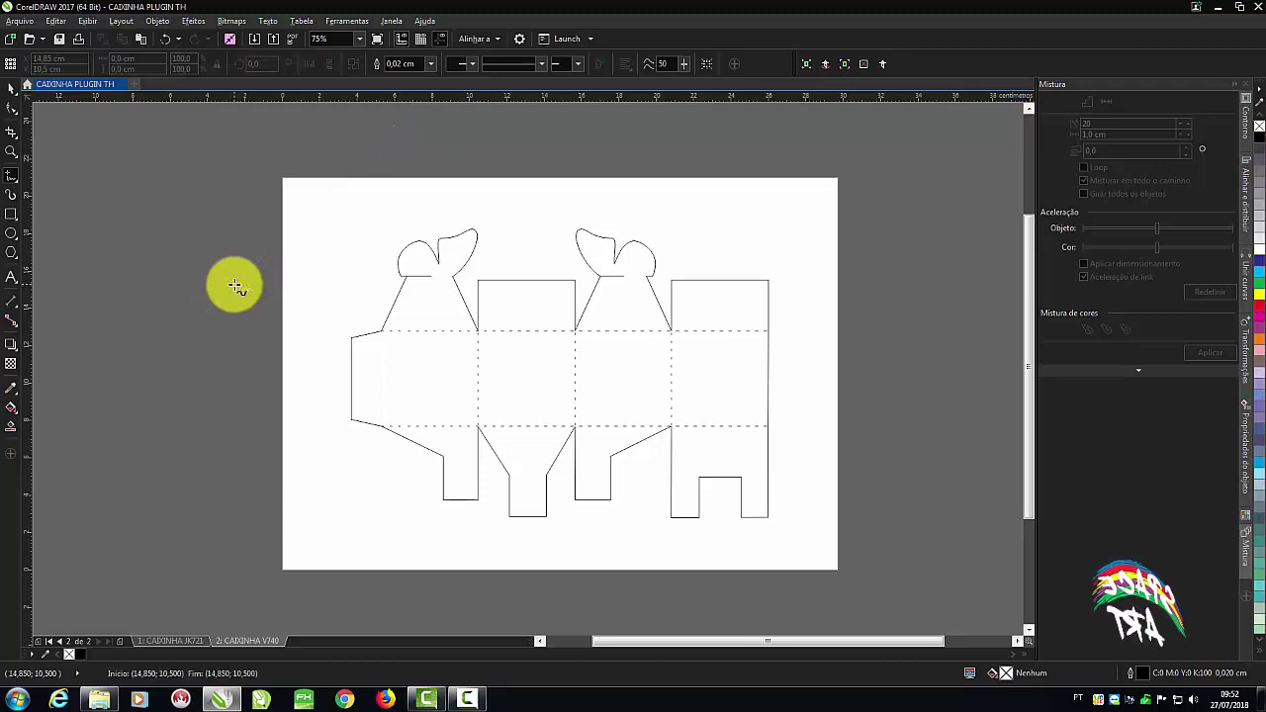
Draw a short horizontal dash about 0.95 cm long in the empty area beside the page.
click(12, 176)
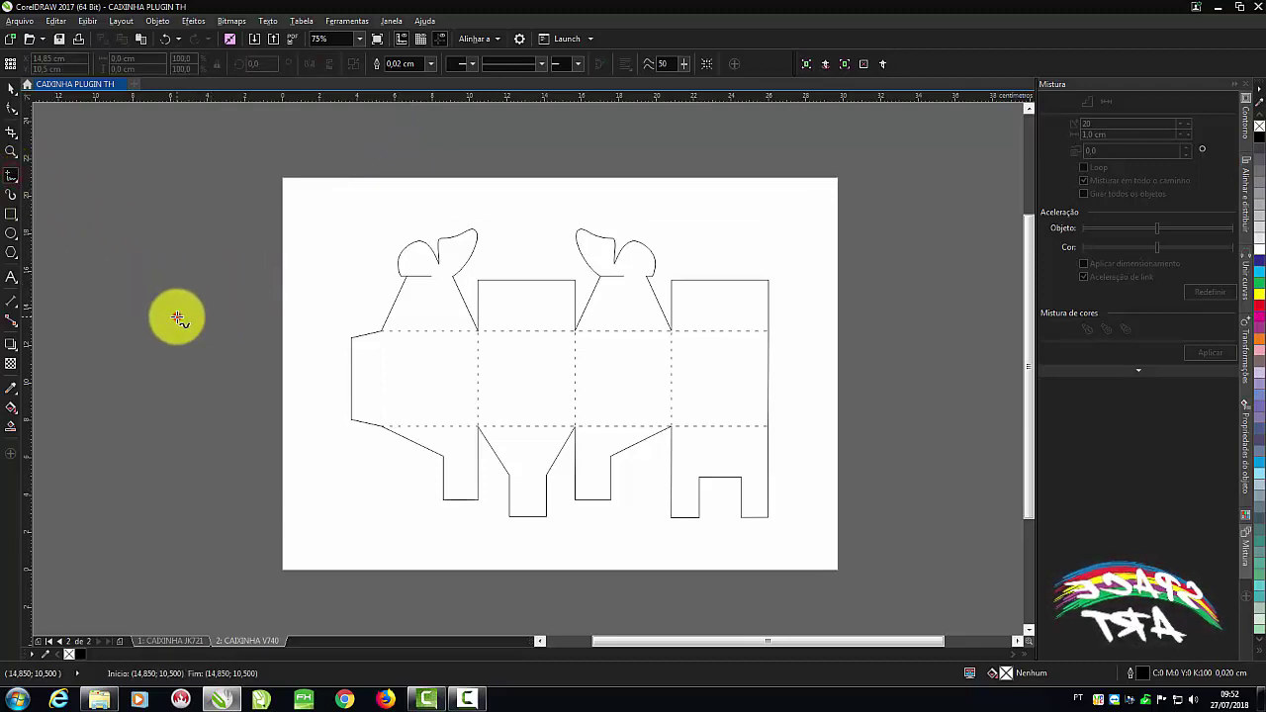
click(176, 317)
click(196, 316)
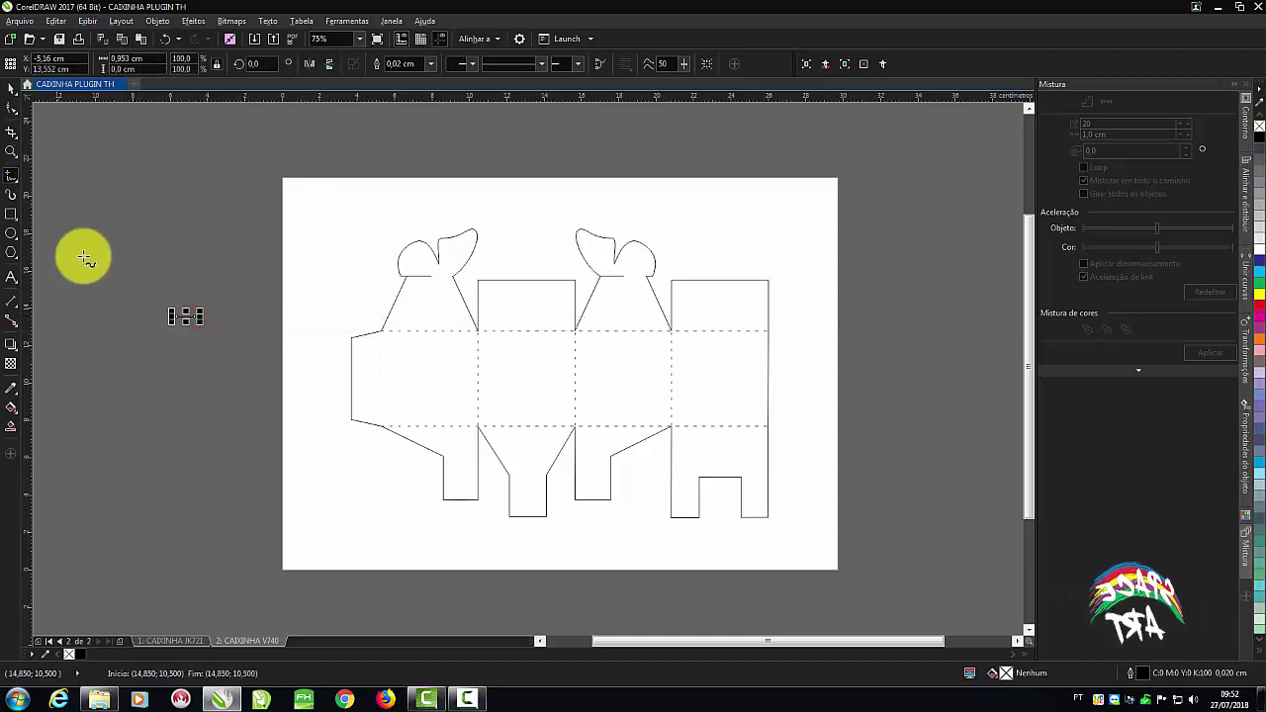
Duplicate the short dash about 1.85 cm along and repeat the duplication to build an evenly spaced row of 13 dashes.
click(12, 87)
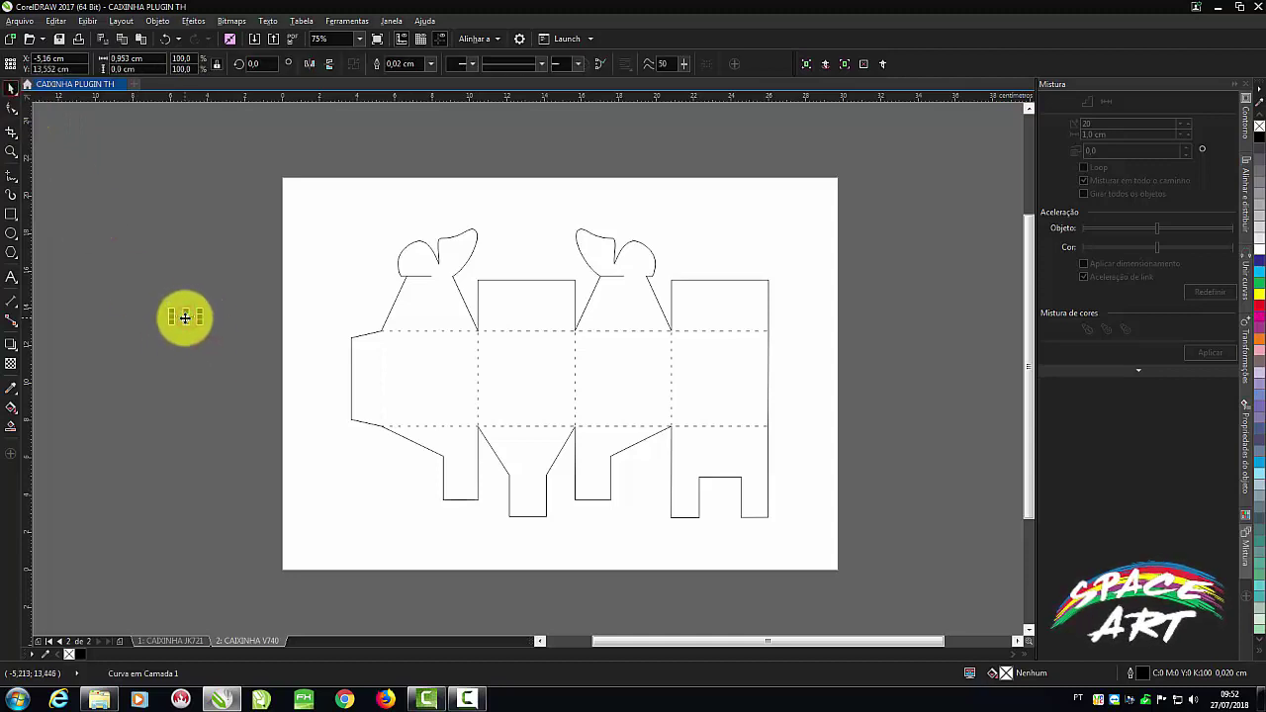
drag(224, 317, 227, 317)
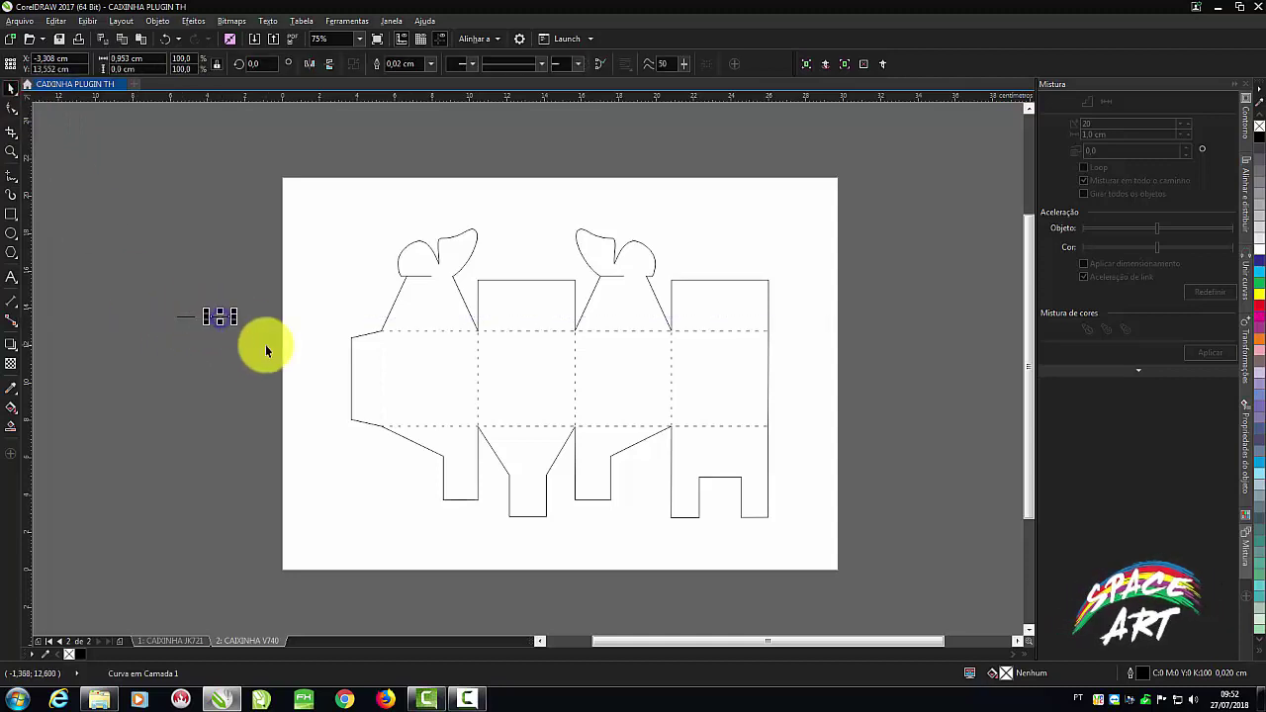
key(ctrl+r)
key(ctrl+r)
key(ctrl+r)
key(ctrl+r)
key(ctrl+r)
key(ctrl+r)
key(ctrl+r)
key(ctrl+r)
key(ctrl+r)
key(ctrl+r)
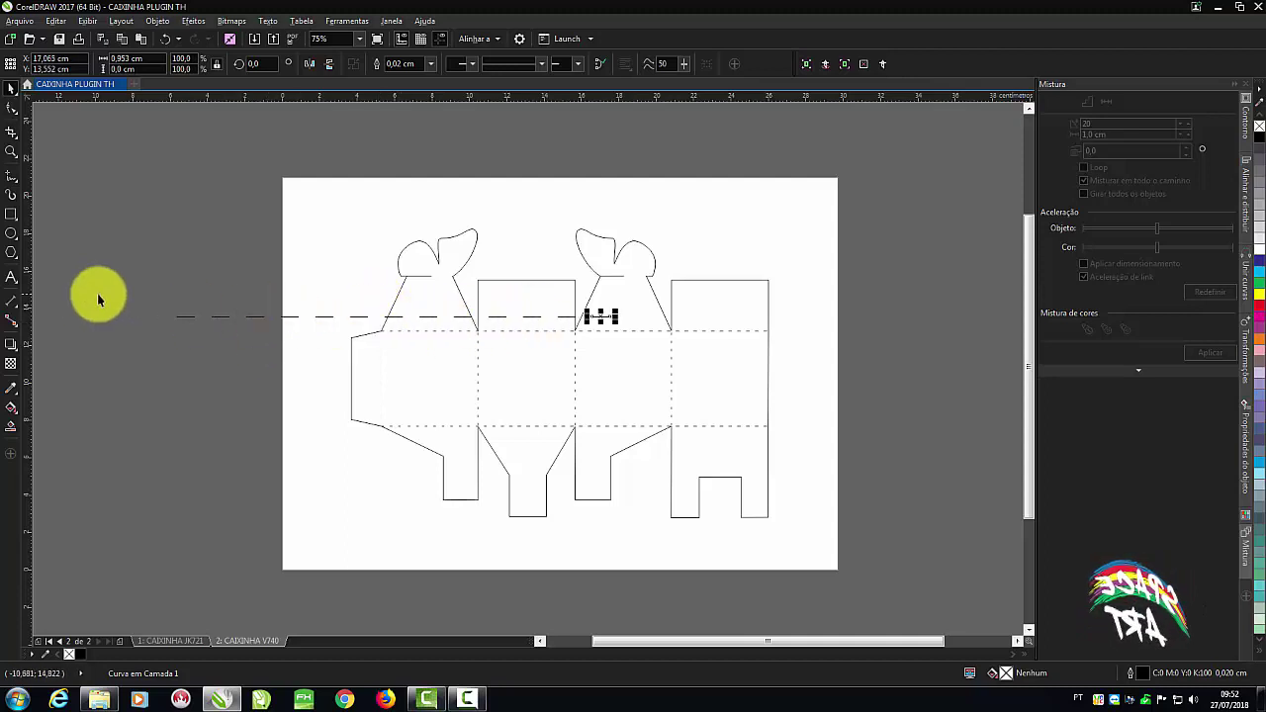
Select the whole row of dashes and place copies over the upper and lower horizontal fold lines of the box.
drag(132, 307, 627, 339)
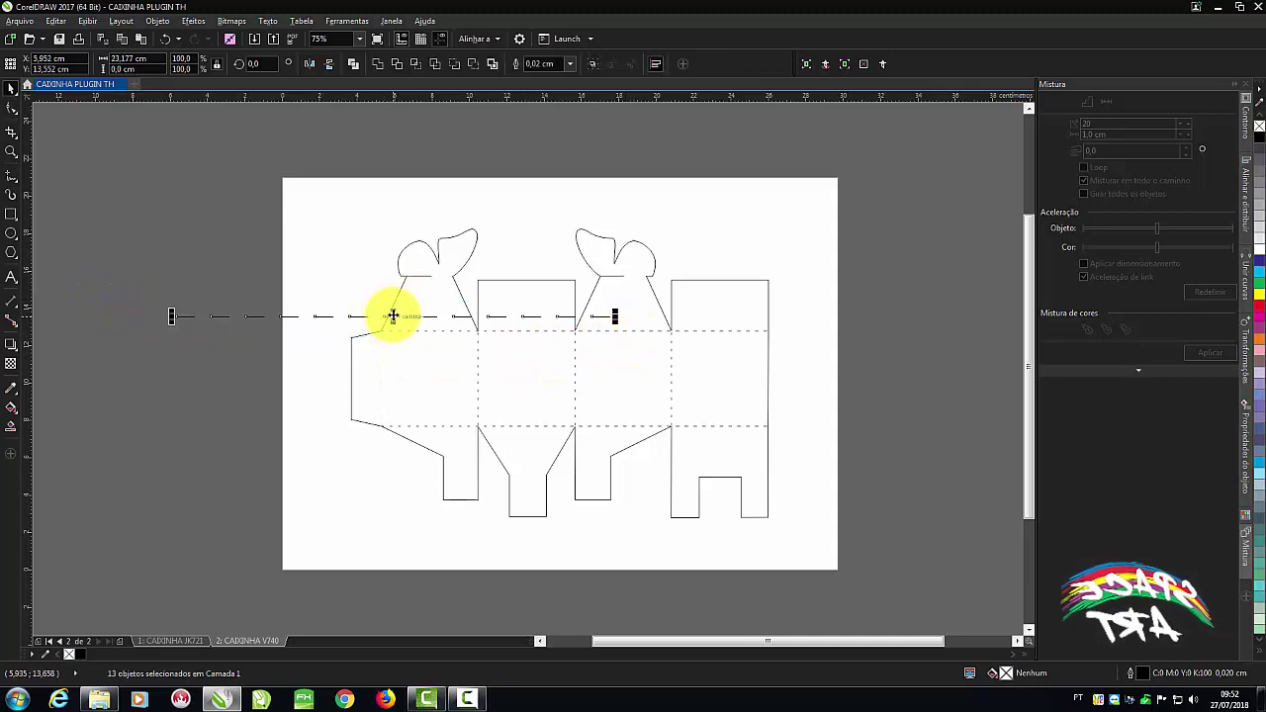
drag(393, 315, 605, 425)
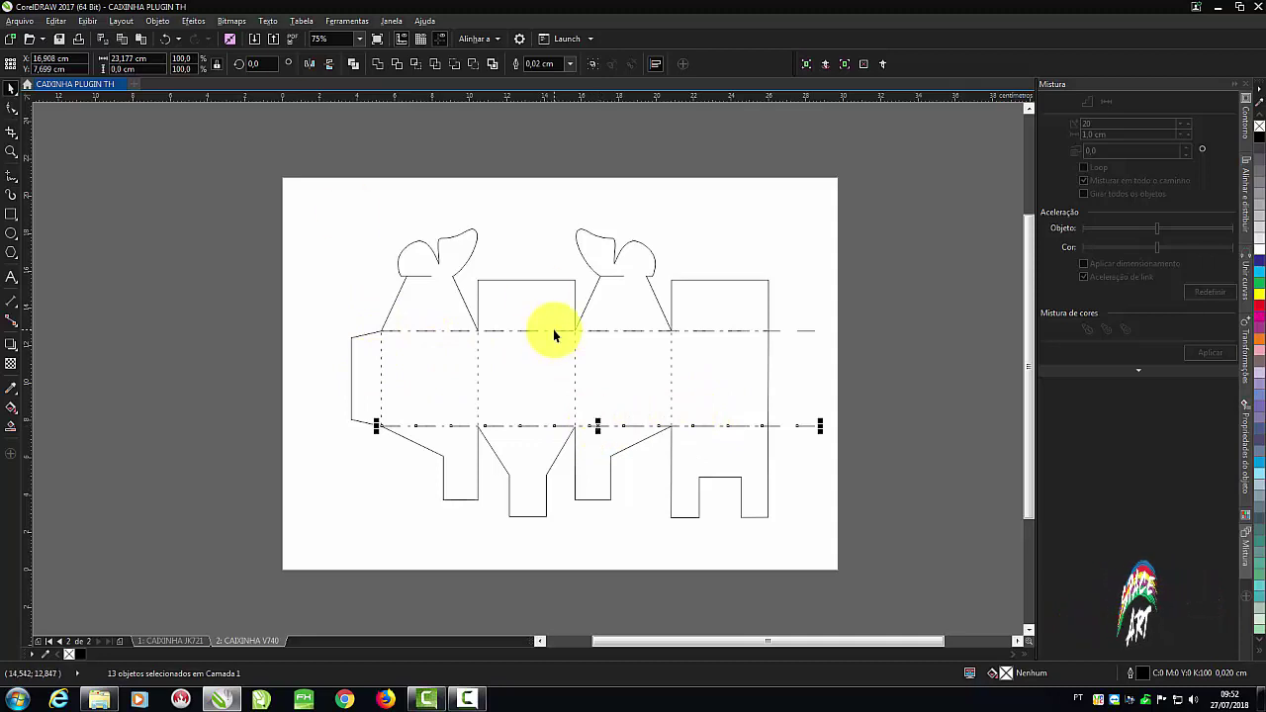
Fit a copy of the dash row, rotated 90°, onto the glue tab's vertical fold line, scaled to about 8.9 cm tall.
click(256, 64)
text(90)
key(Return)
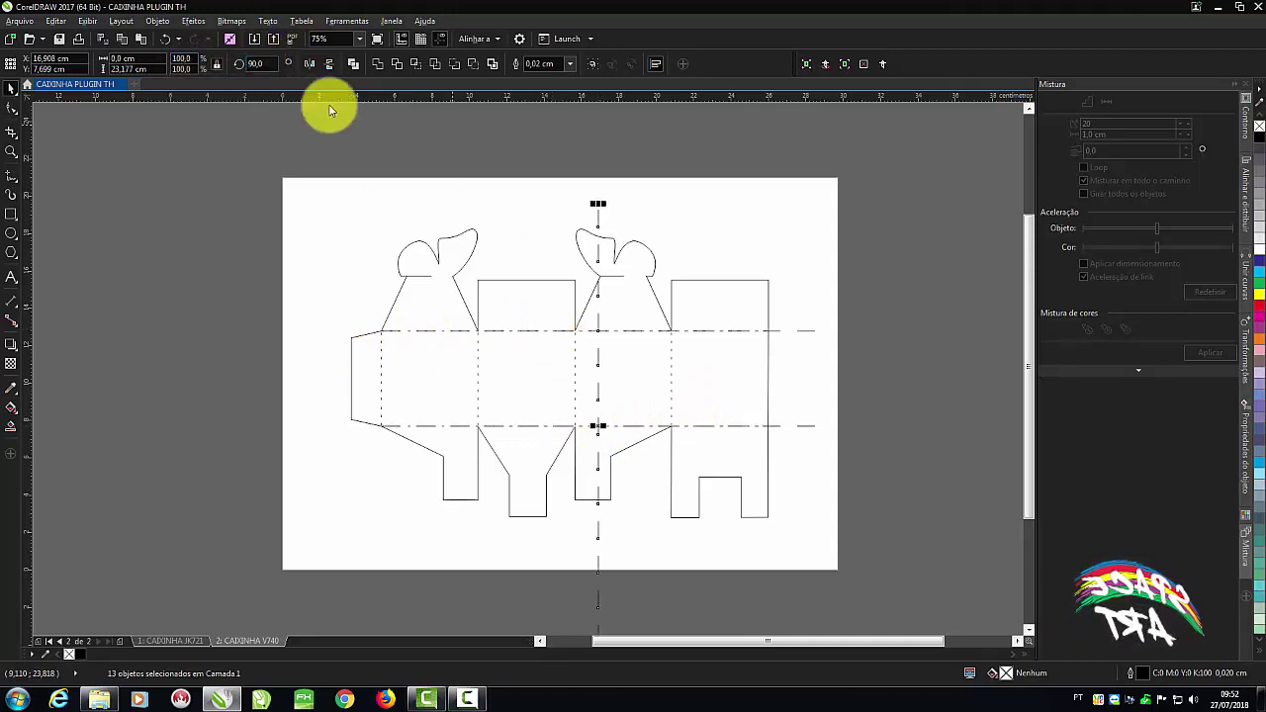
drag(599, 425, 380, 425)
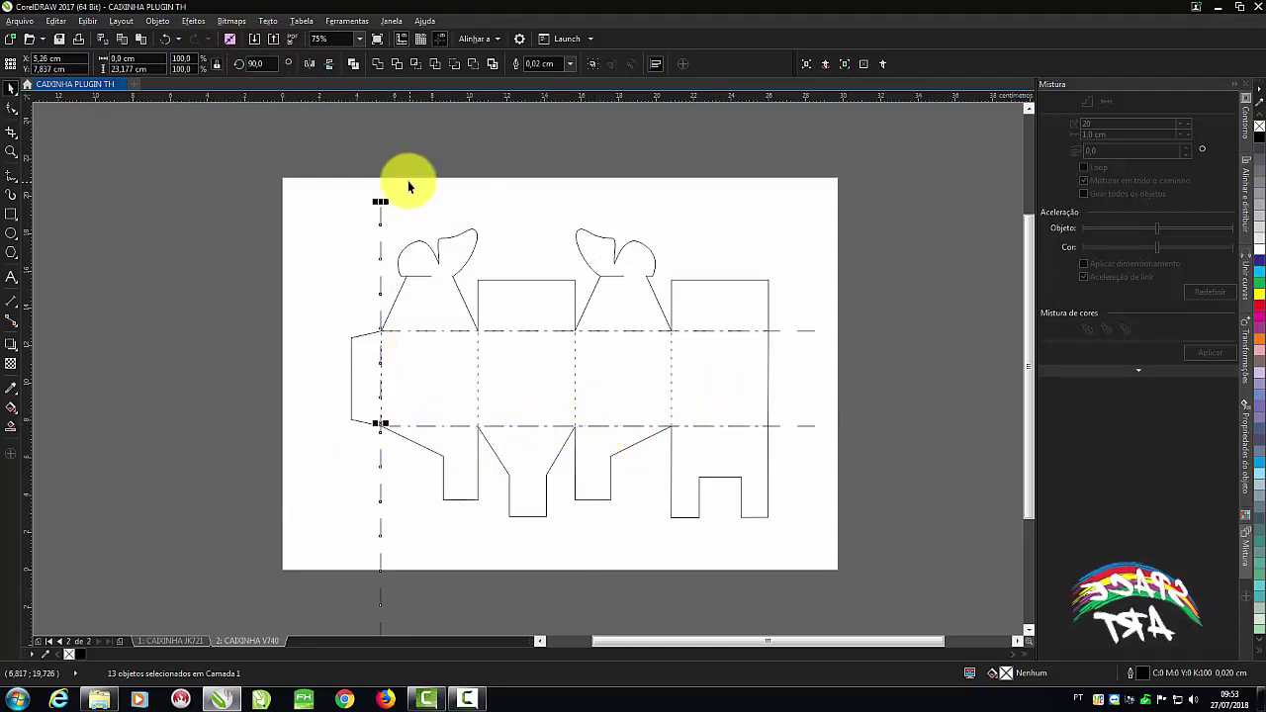
drag(380, 202, 381, 336)
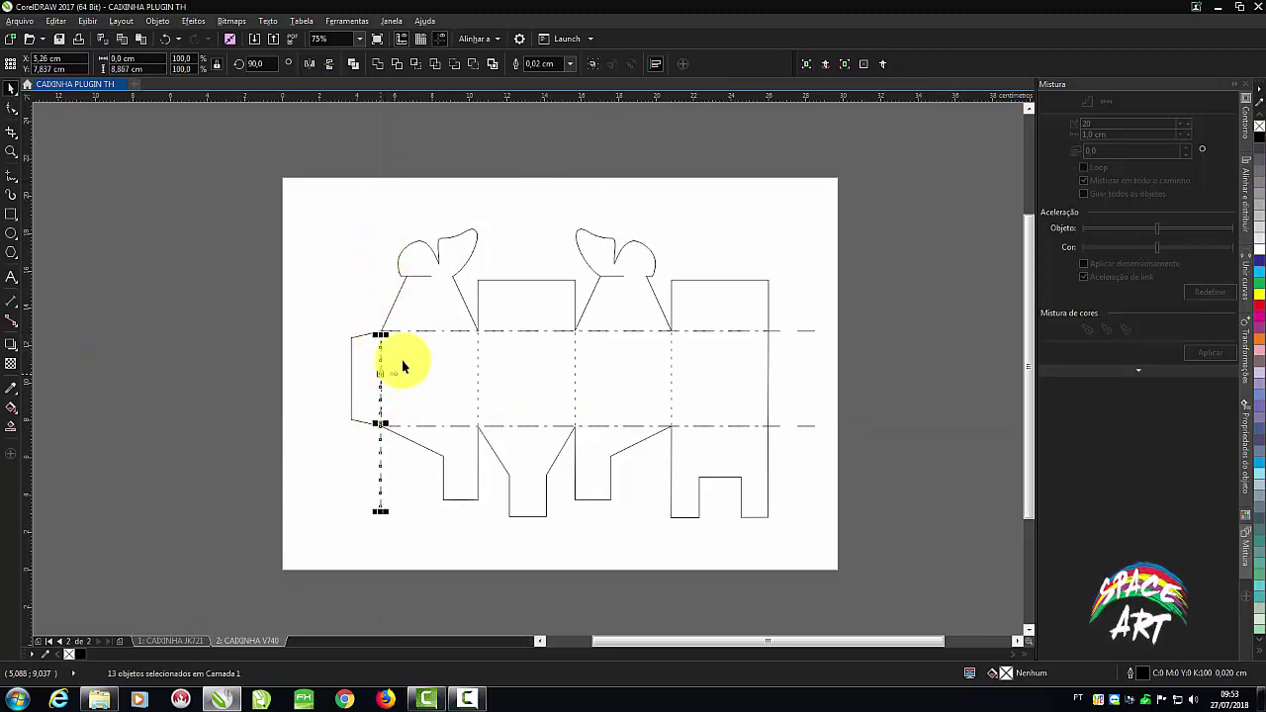
click(405, 535)
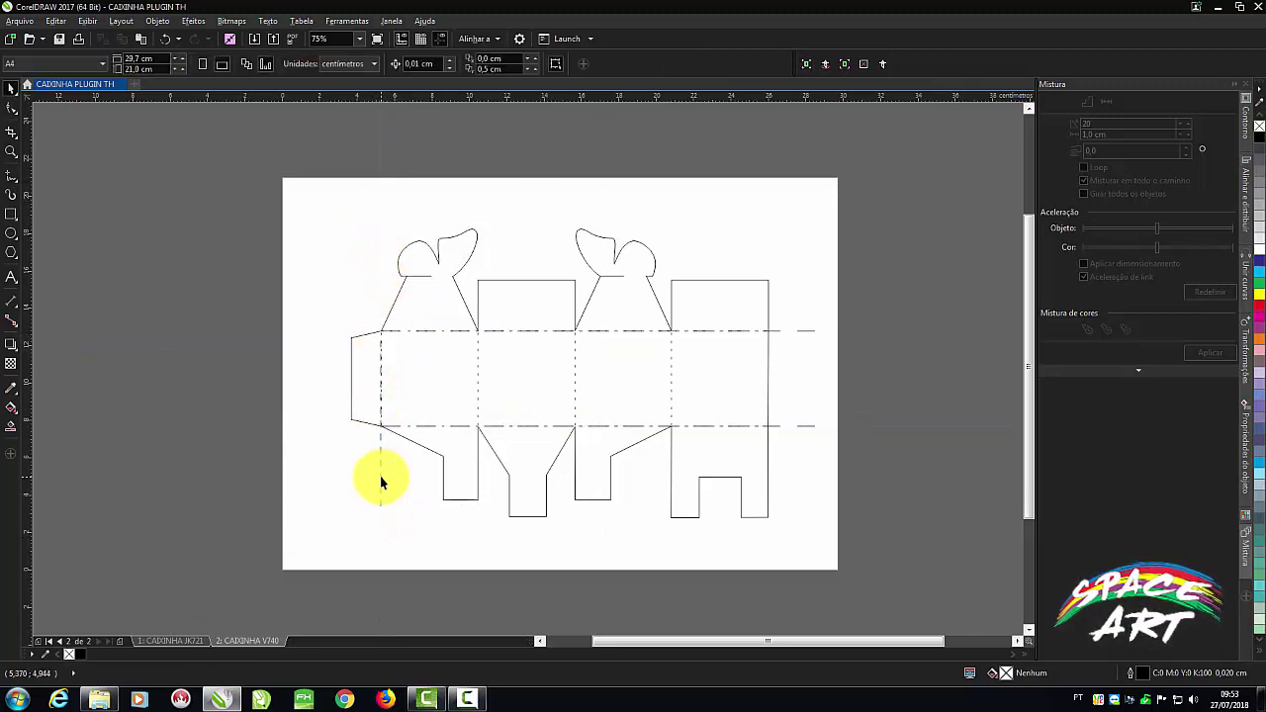
Delete the surplus dashes below the glue tab's vertical fold line and preview the template in the ToCutter plugin.
click(380, 481)
drag(407, 531, 347, 436)
key(Delete)
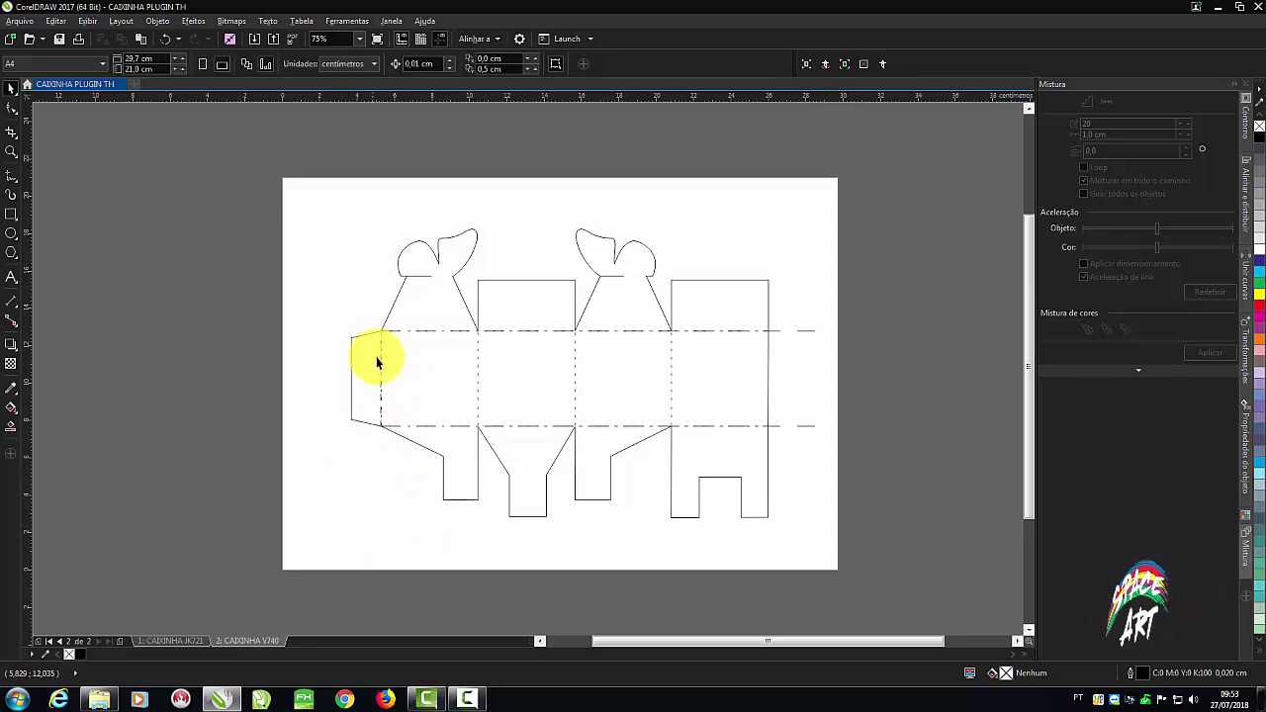
click(885, 61)
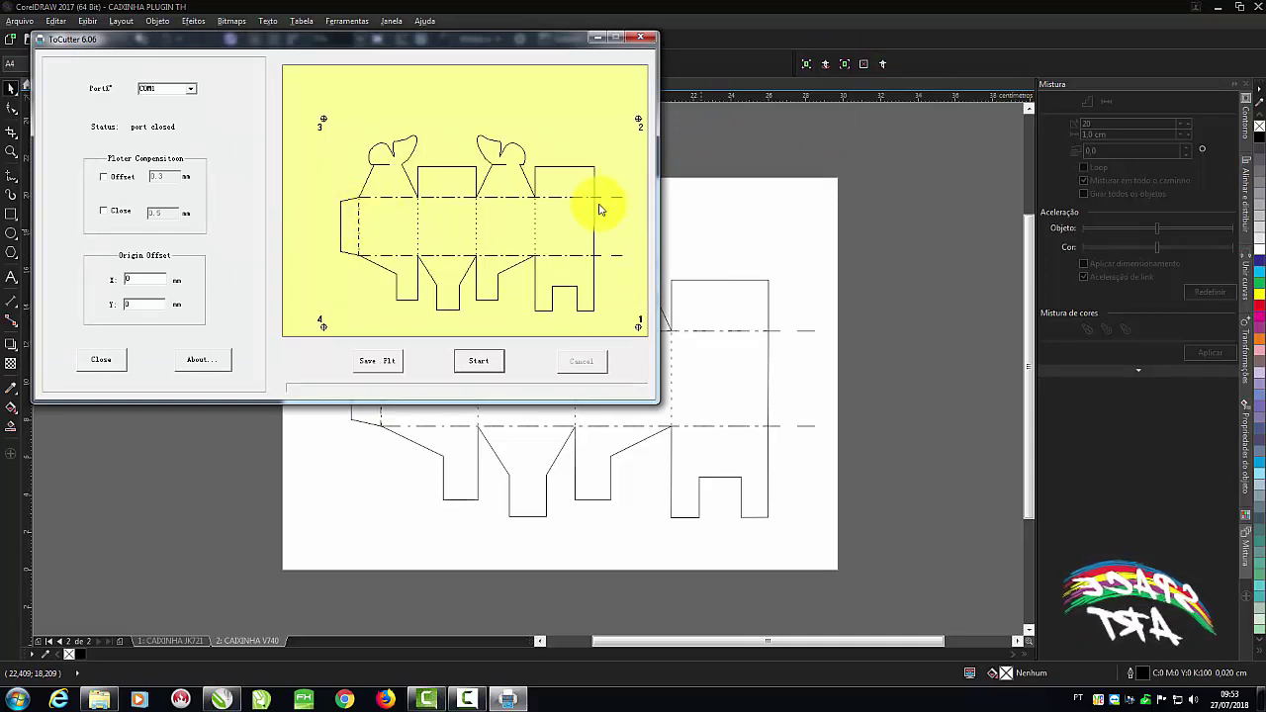
click(643, 38)
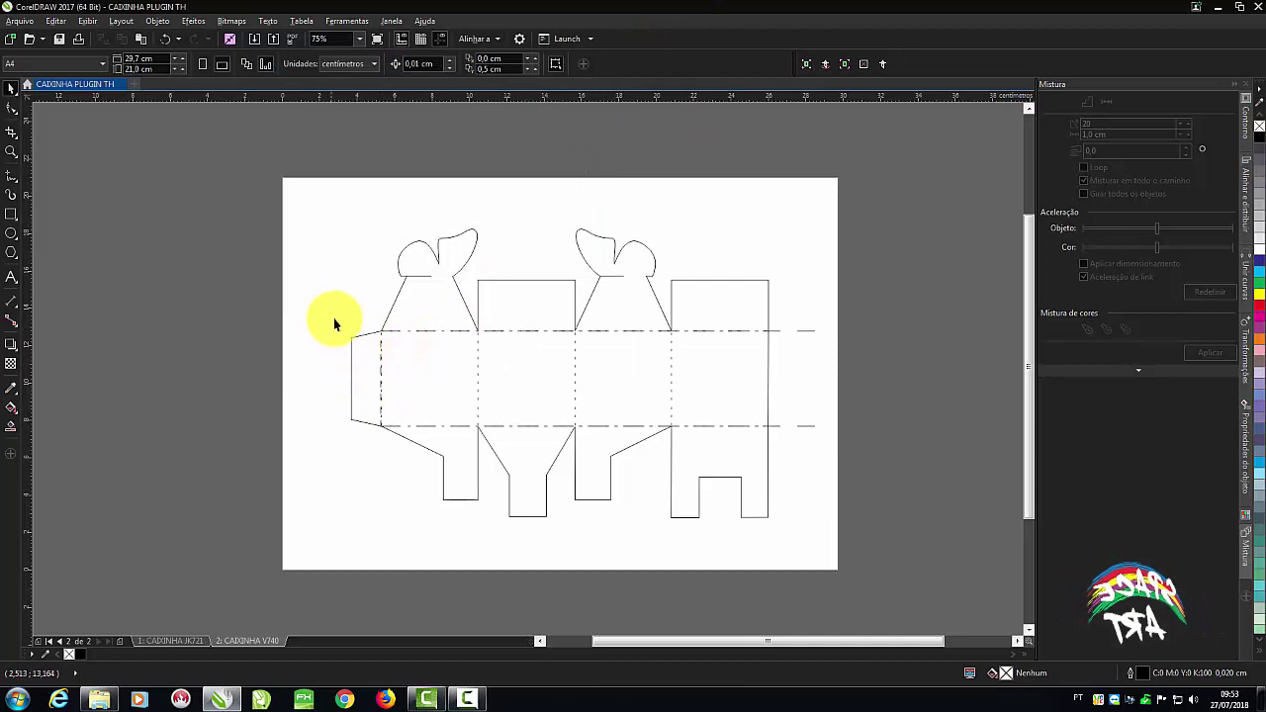
Move the glue tab's vertical dashes and both horizontal dash rows away from the box's original fold lines.
drag(335, 316, 397, 431)
drag(391, 379, 261, 298)
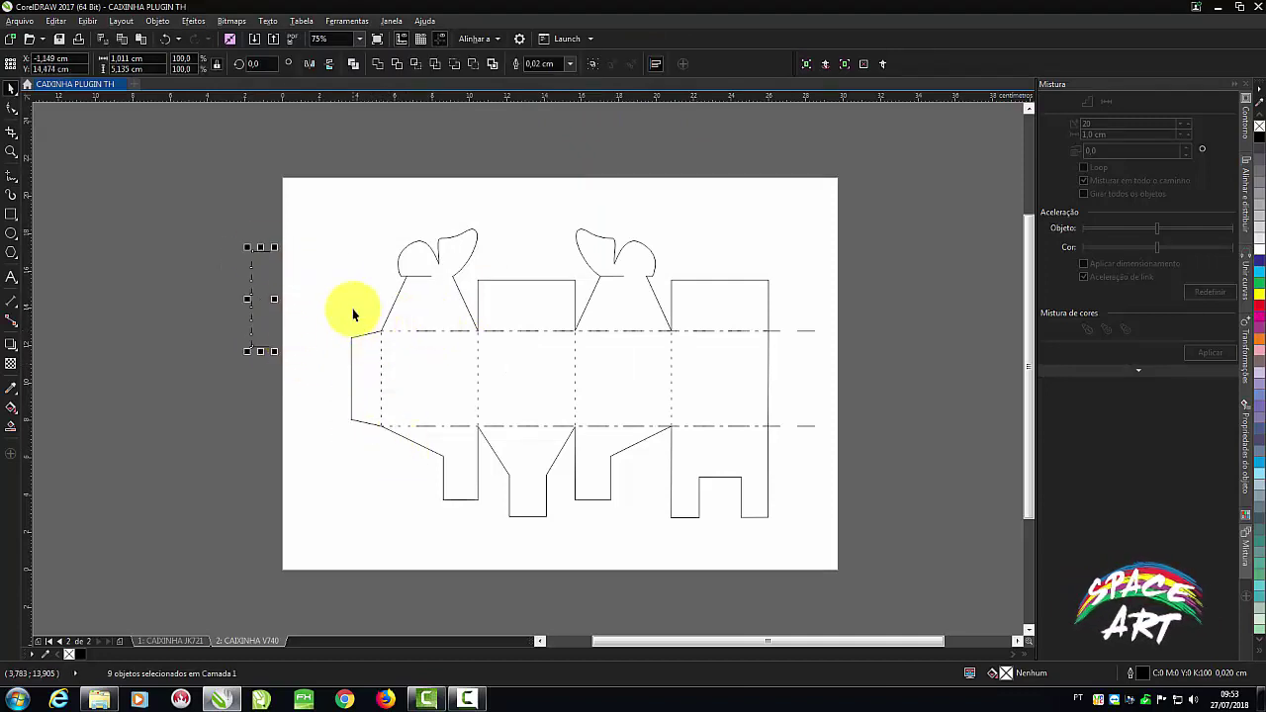
drag(348, 307, 861, 342)
drag(618, 330, 273, 492)
drag(321, 407, 857, 443)
drag(615, 426, 539, 184)
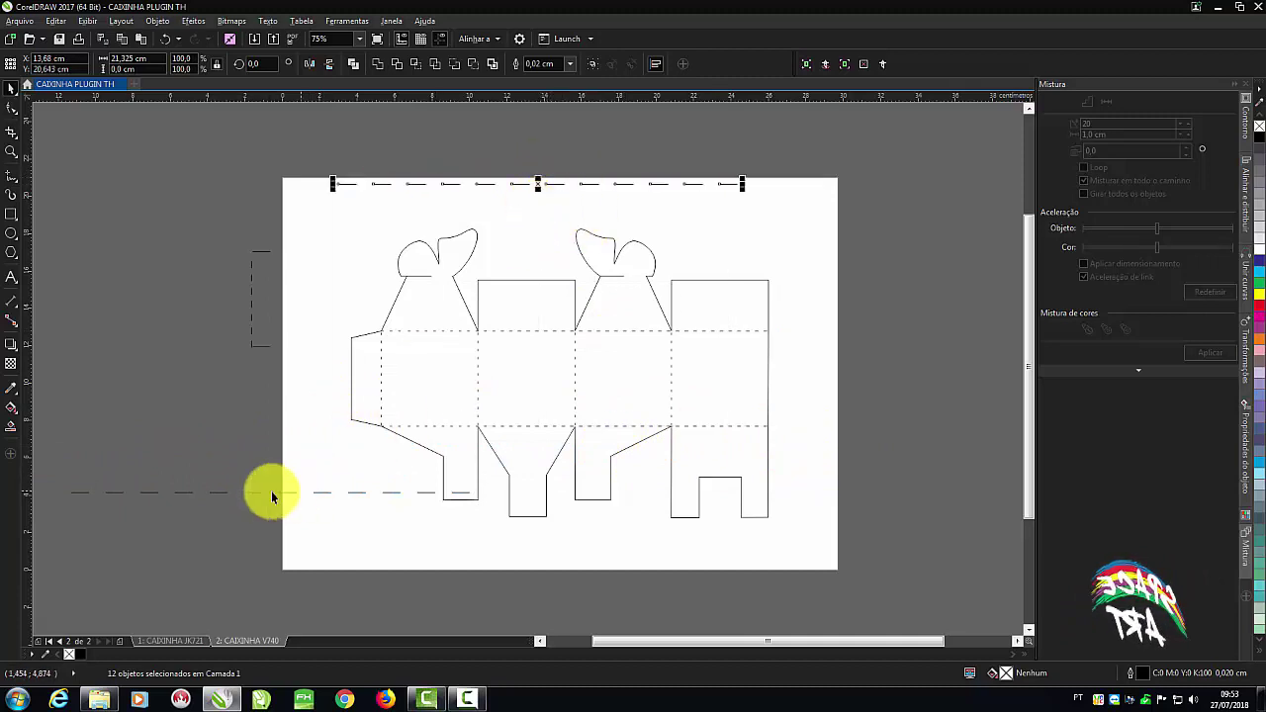
Delete both horizontal dash rows and the set of vertical dashes beside the page.
drag(37, 475, 510, 525)
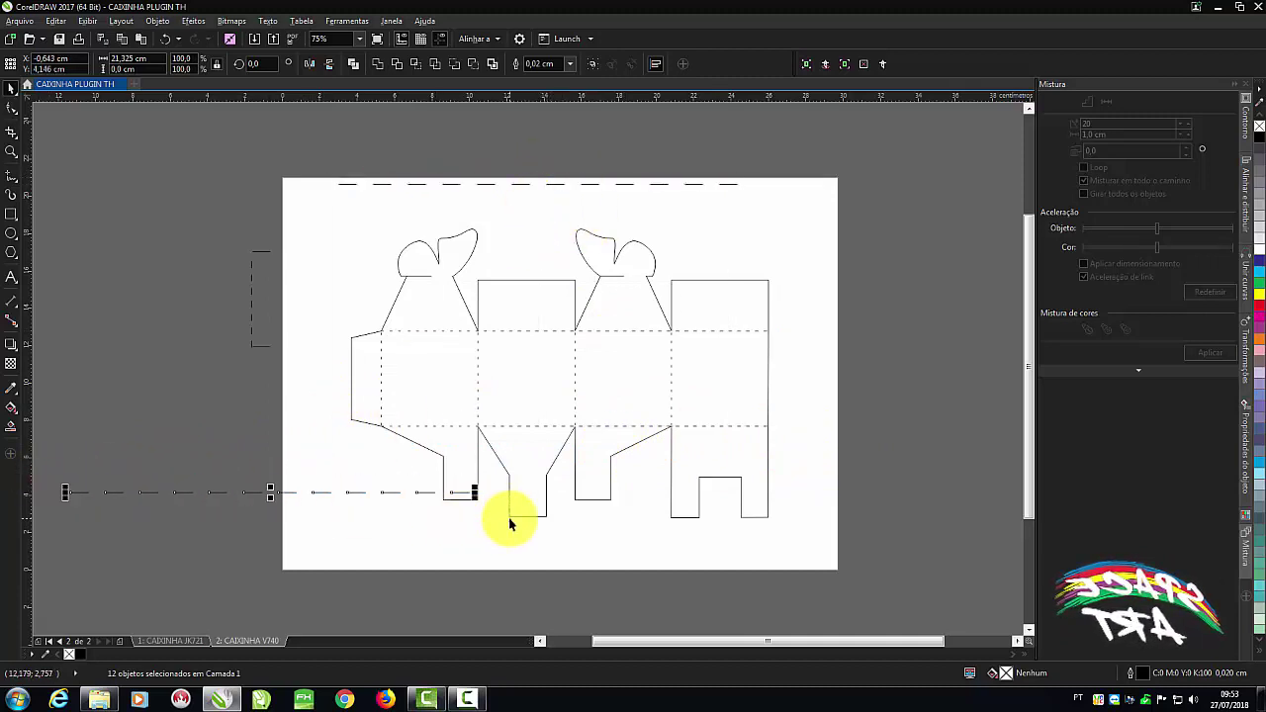
key(Delete)
drag(306, 147, 762, 212)
key(Delete)
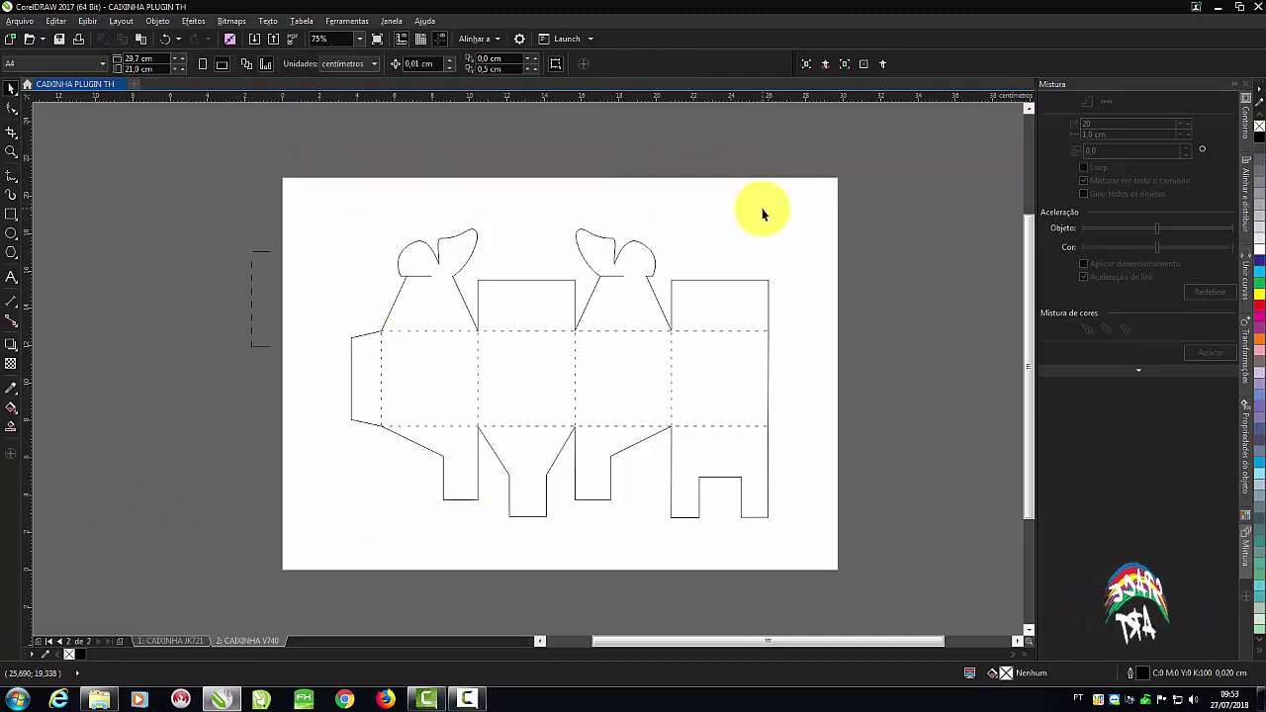
drag(227, 228, 319, 389)
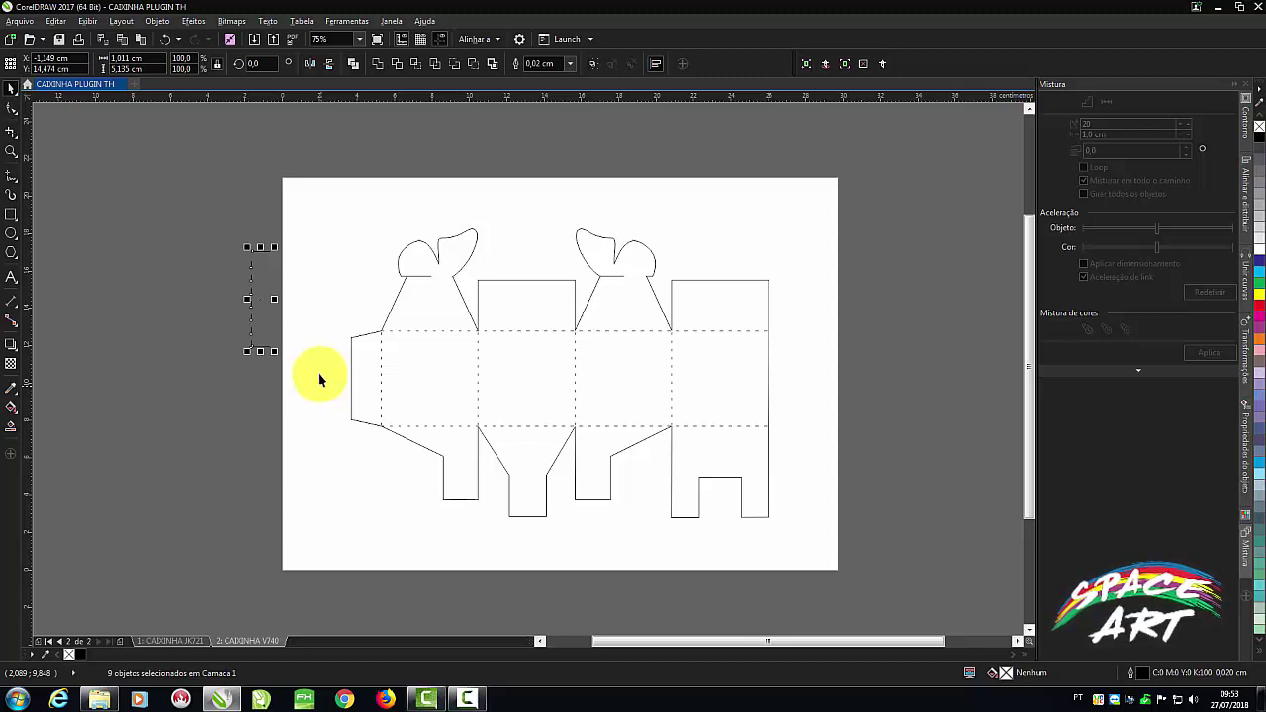
key(Delete)
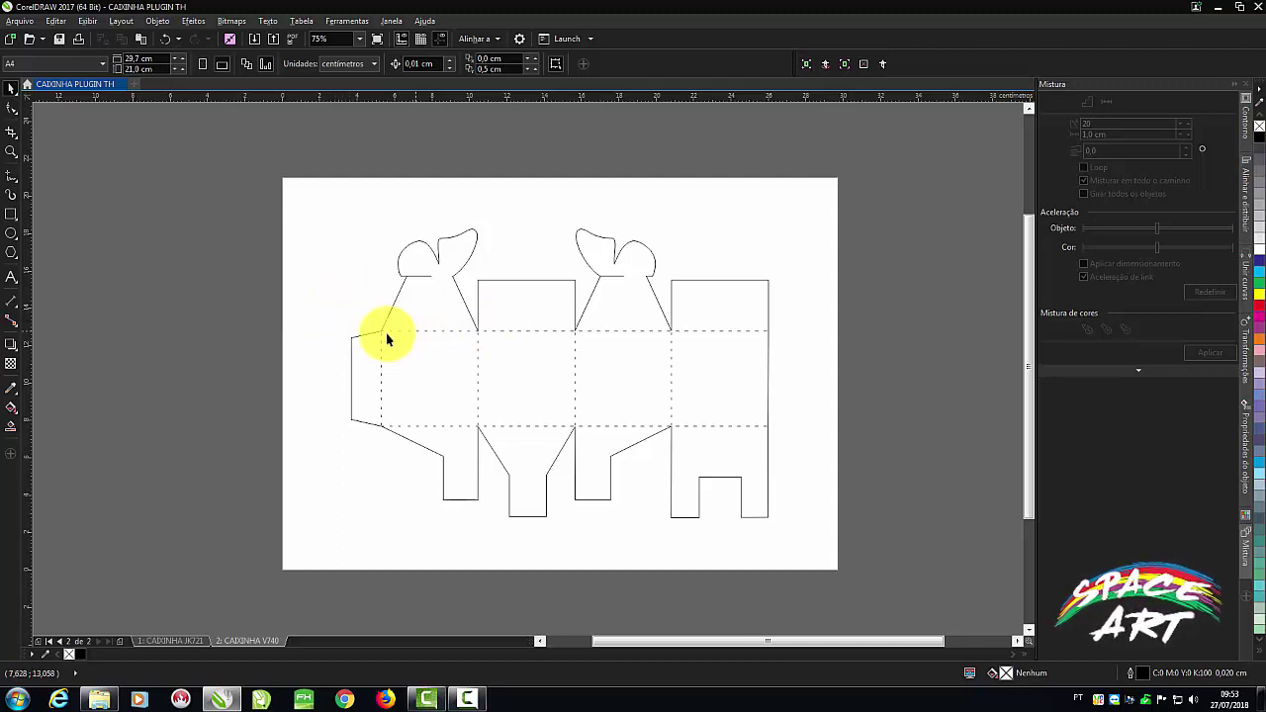
Preview the template with its original dashed fold lines in ToCutter, dismissing the Windows colour scheme dialog, and close the preview.
click(883, 62)
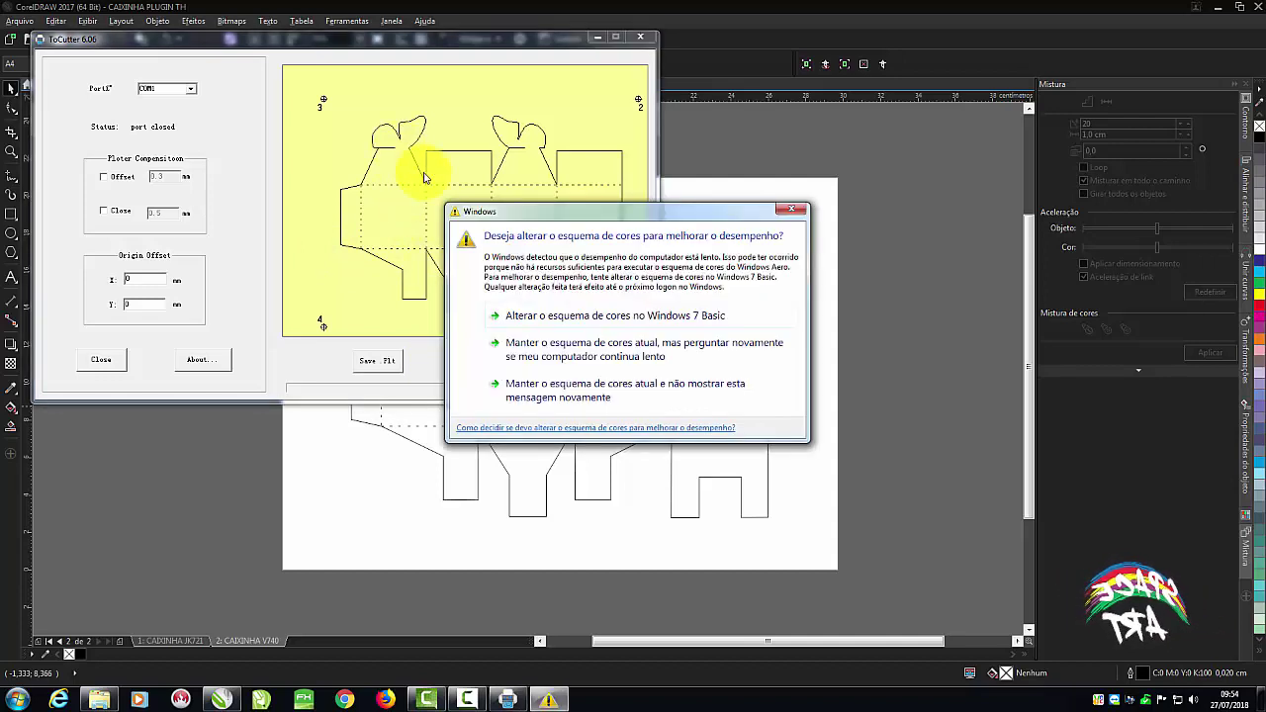
click(791, 208)
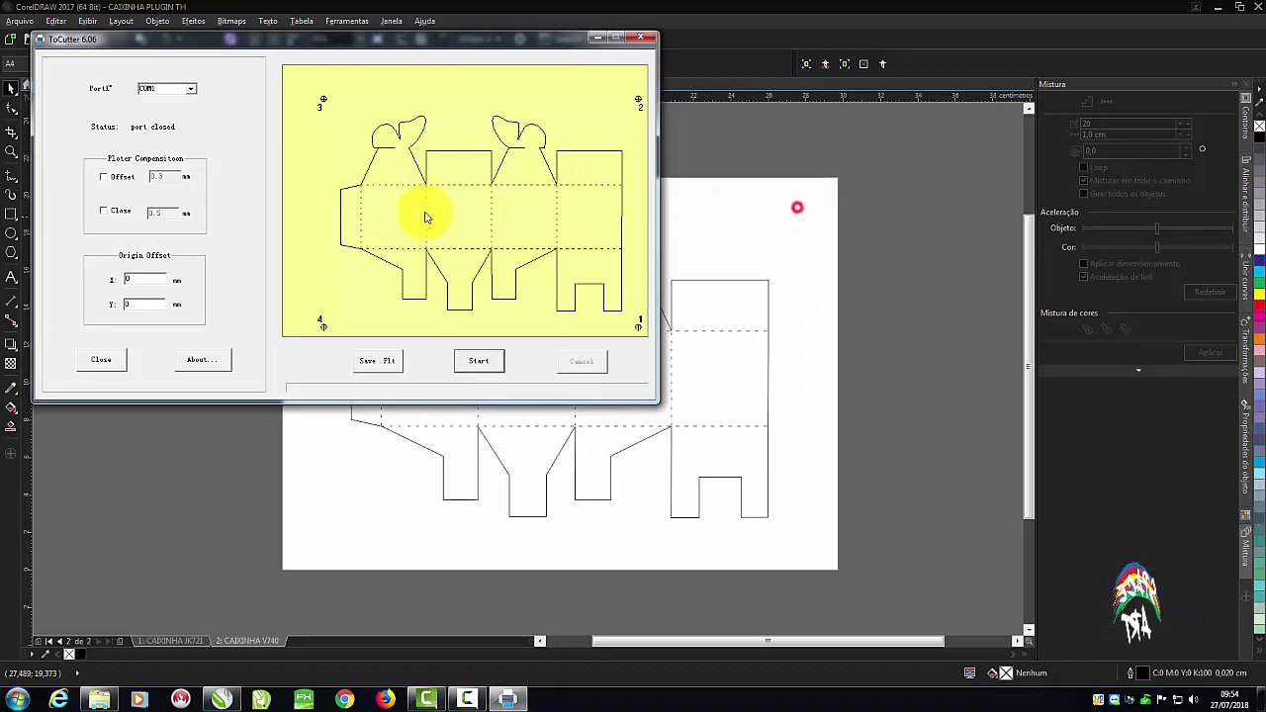
click(644, 37)
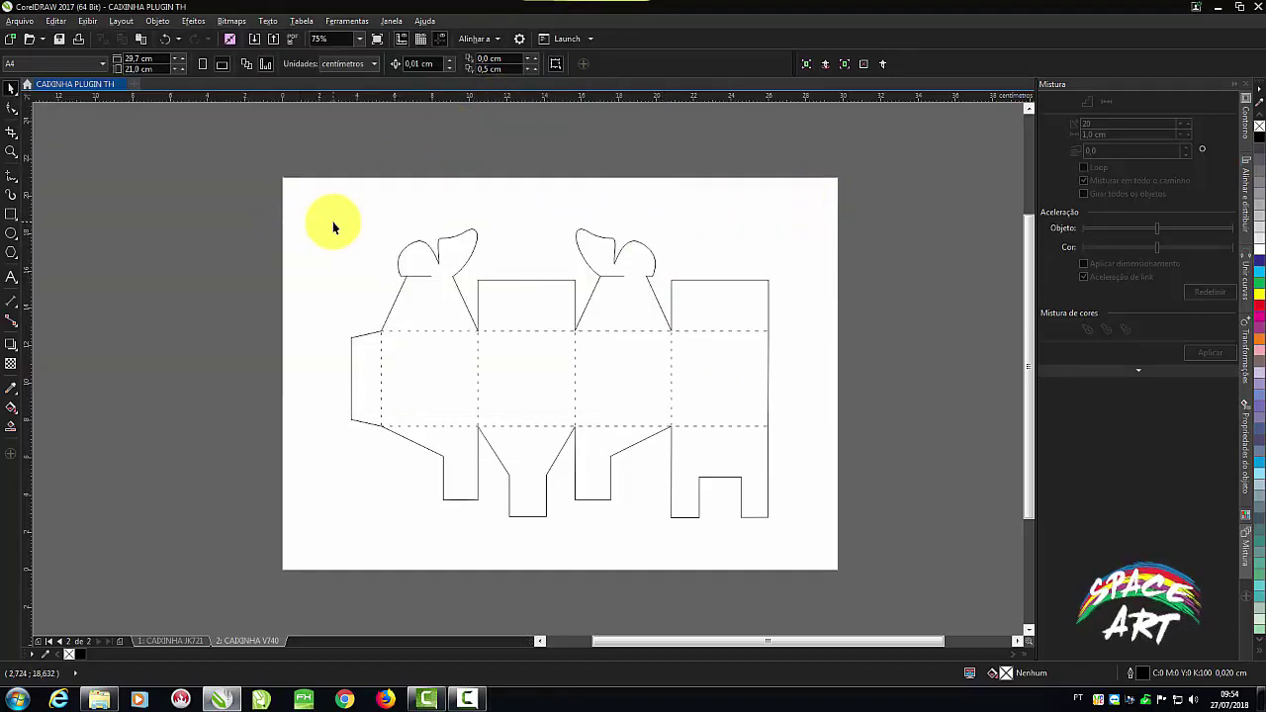